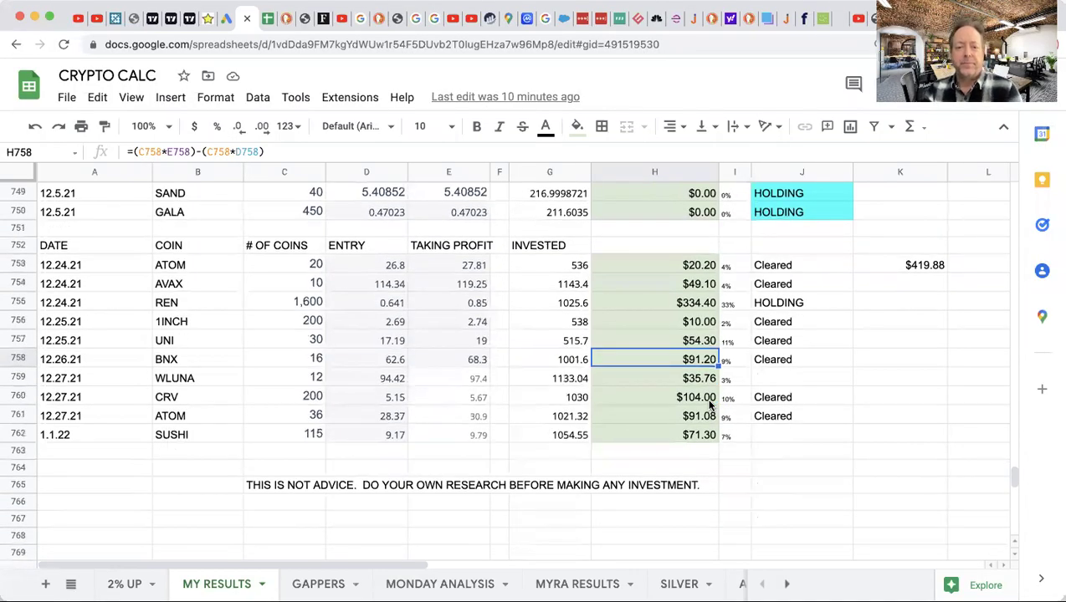
pyautogui.scroll(1, 709, 406)
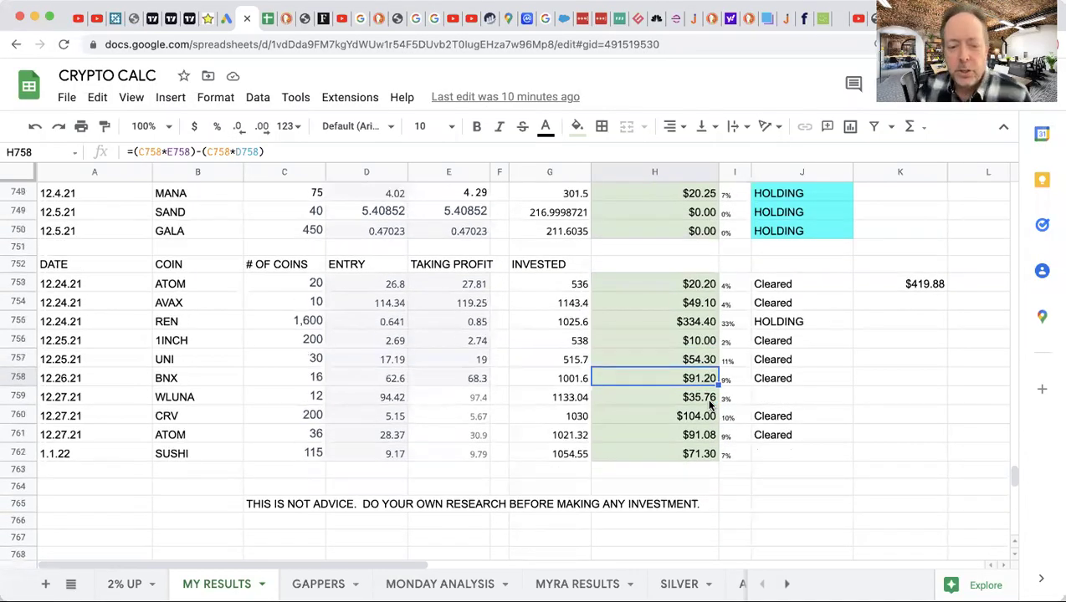
pyautogui.click(868, 418)
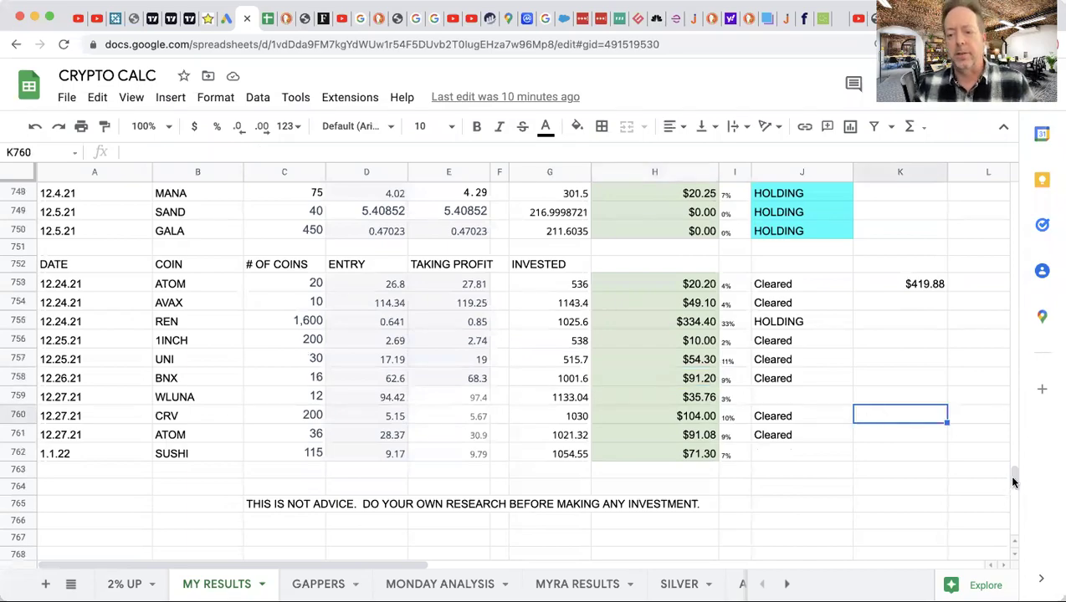
pyautogui.moveTo(1012, 481)
pyautogui.mouseDown()
pyautogui.moveTo(1004, 356)
pyautogui.moveTo(1013, 226)
pyautogui.moveTo(1010, 502)
pyautogui.moveTo(998, 350)
pyautogui.moveTo(1009, 495)
pyautogui.moveTo(1009, 476)
pyautogui.mouseUp()
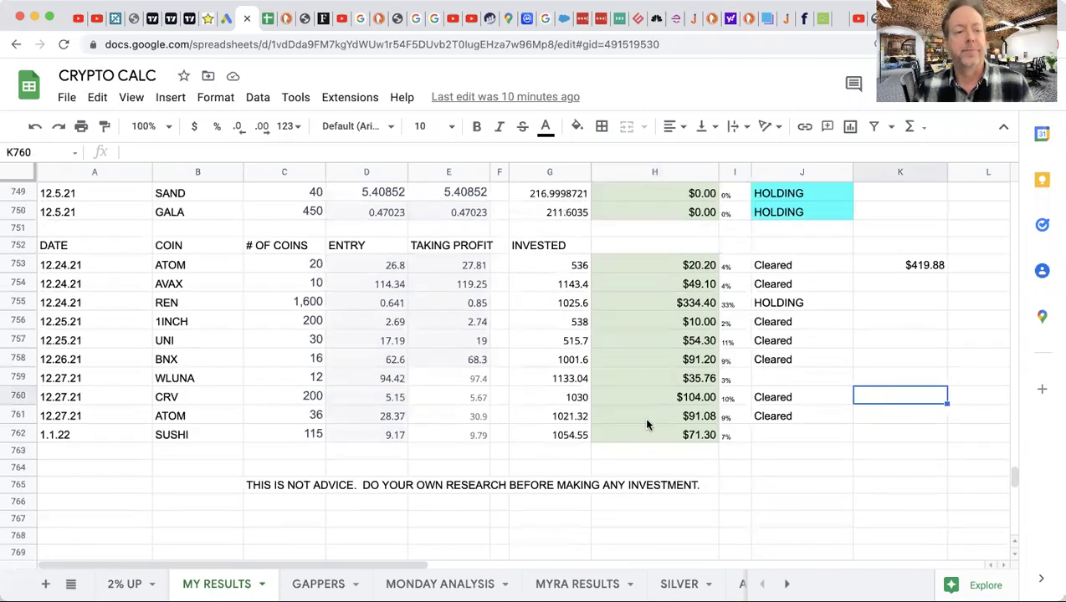
pyautogui.click(256, 341)
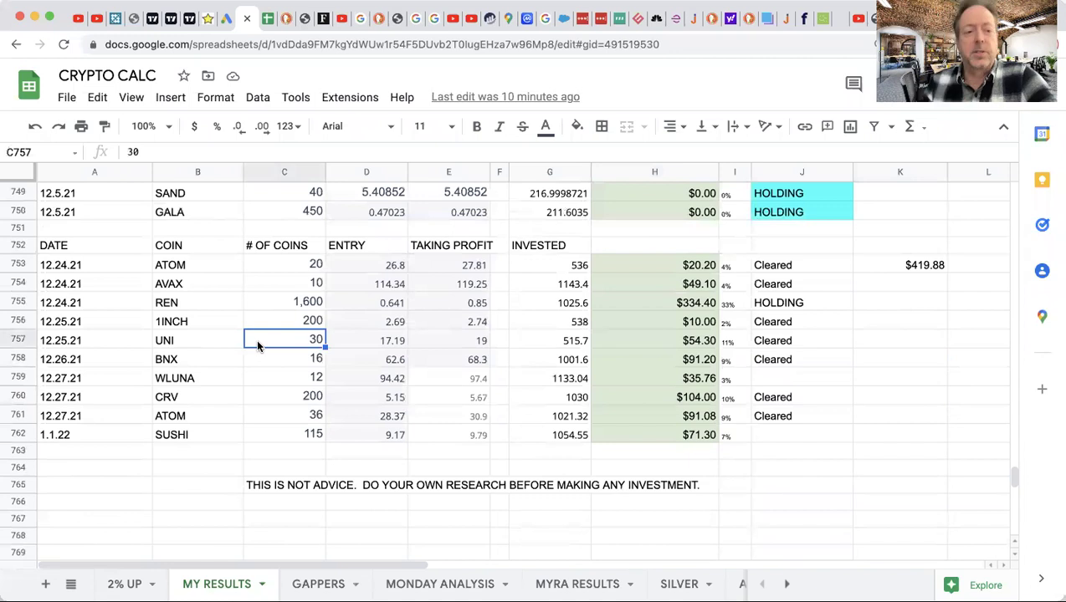
# Review the row 752 column headings of the trade log, from DATE through INVESTED
pyautogui.click(80, 249)
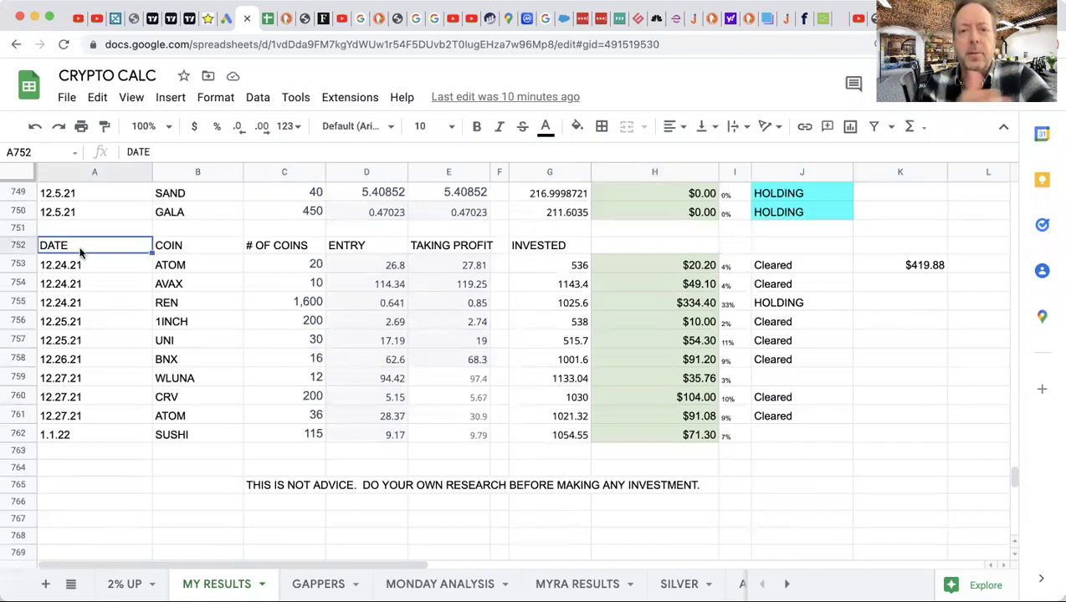
pyautogui.click(177, 250)
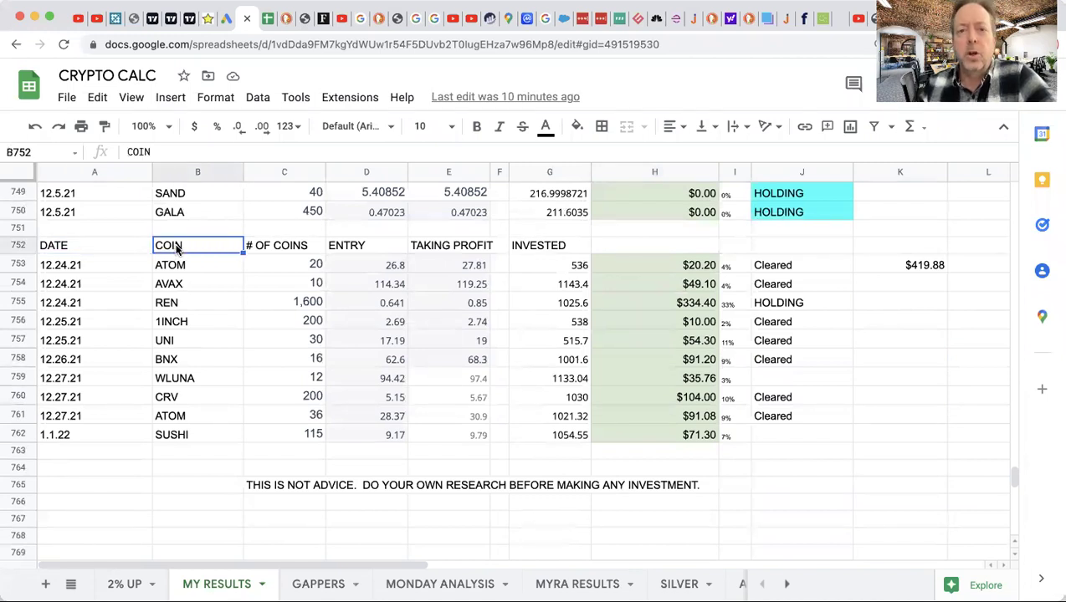
pyautogui.click(288, 248)
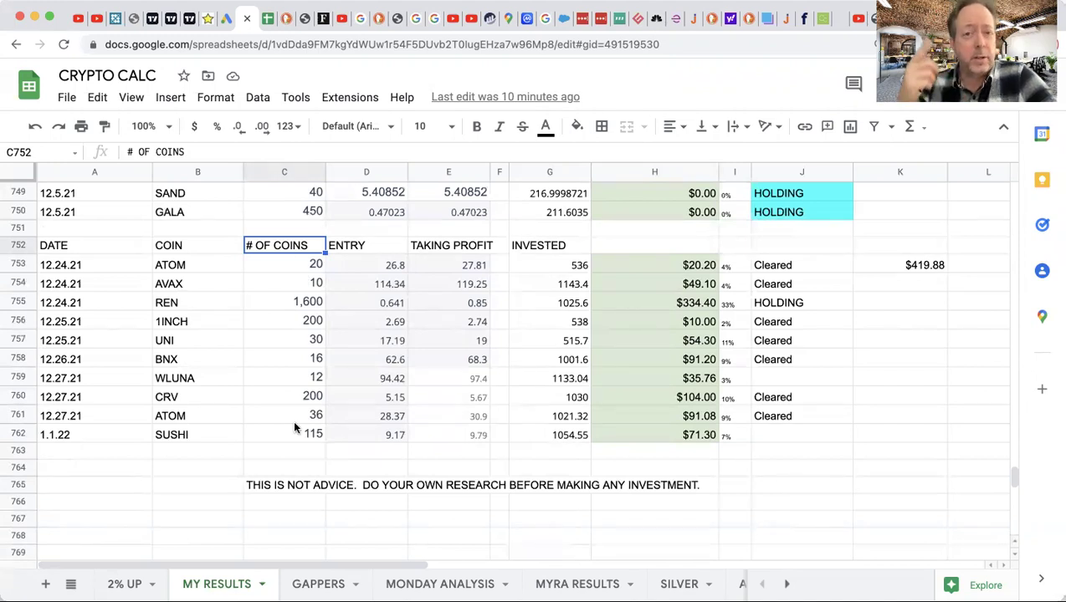
pyautogui.click(371, 246)
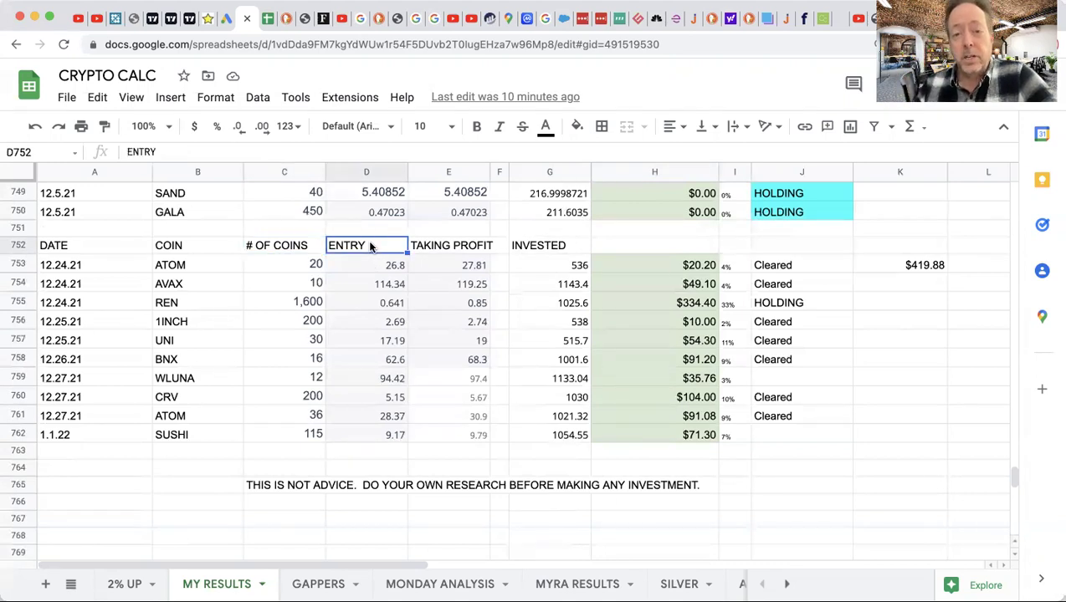
pyautogui.click(426, 247)
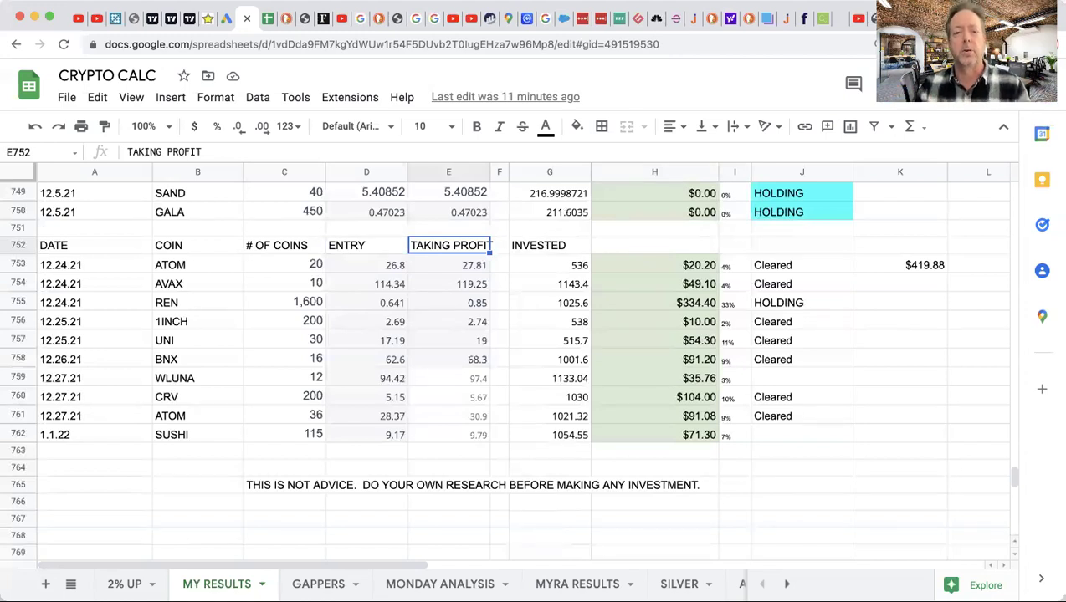
pyautogui.click(547, 249)
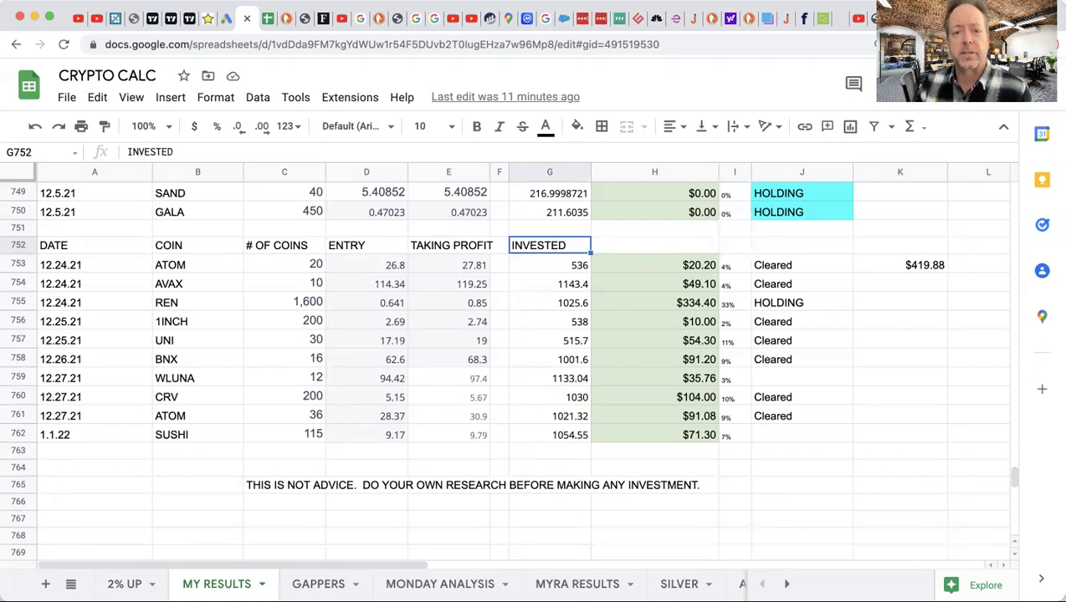
# Add the heading PROFIT in cell H752, above the green profit column
pyautogui.click(655, 244)
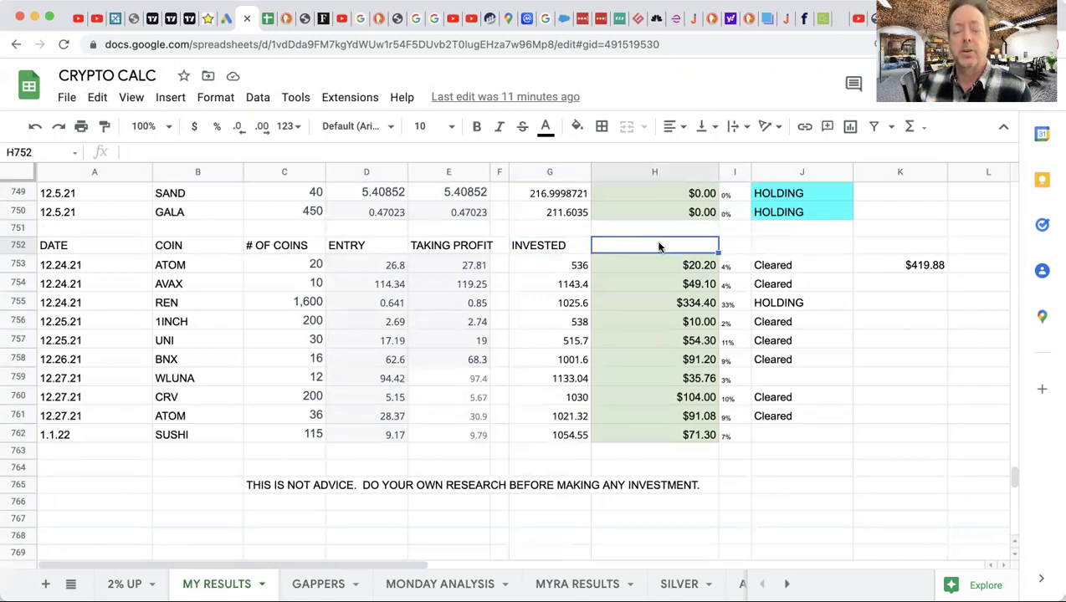
pyautogui.write('Pro')
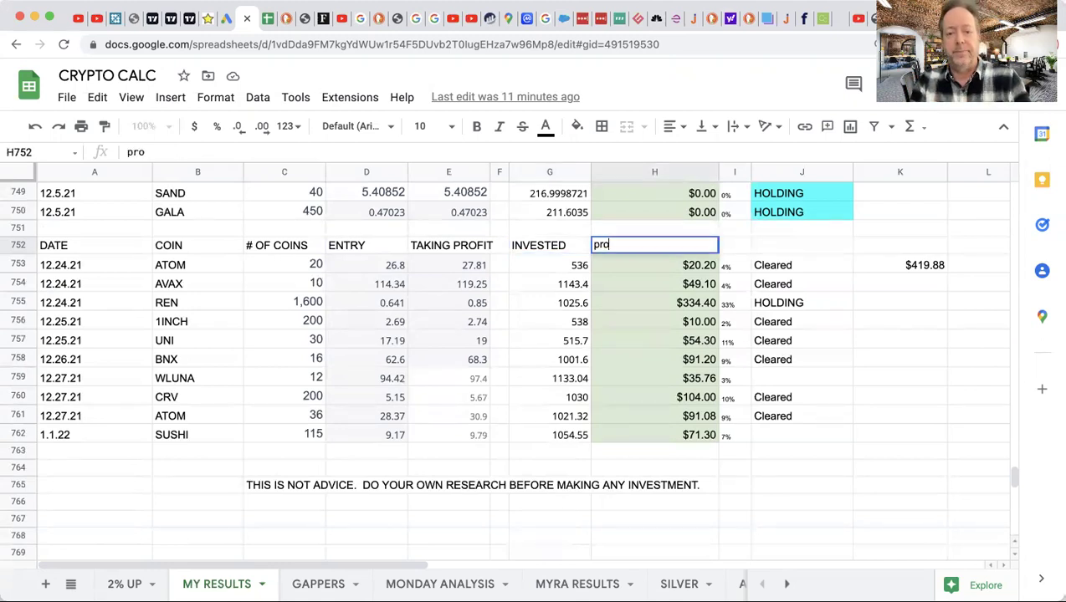
pyautogui.press('BackSpace')
pyautogui.press('BackSpace')
pyautogui.write('ROFIT')
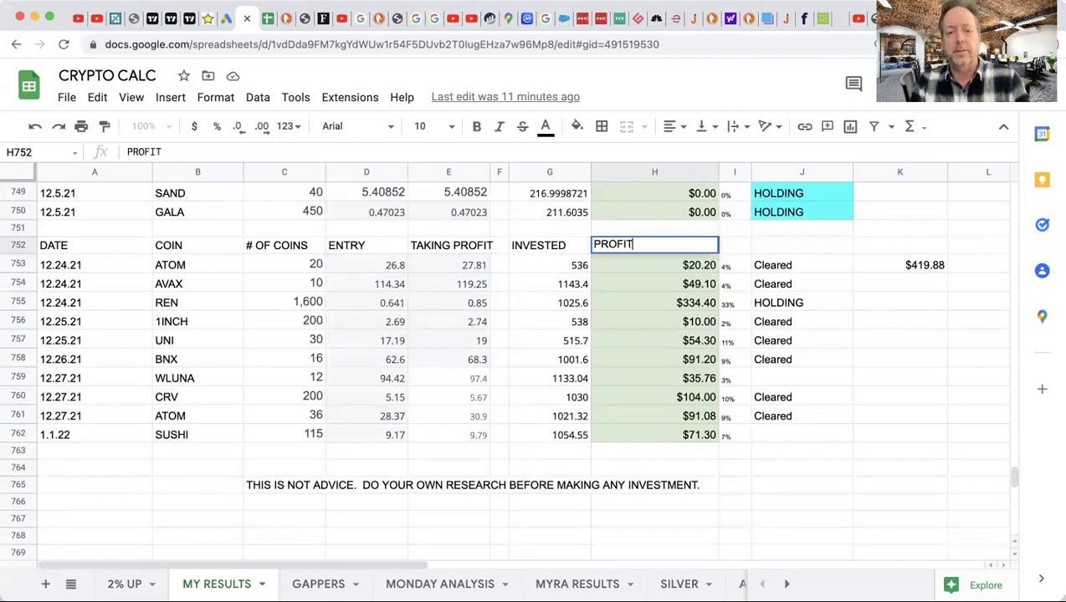
pyautogui.click(743, 247)
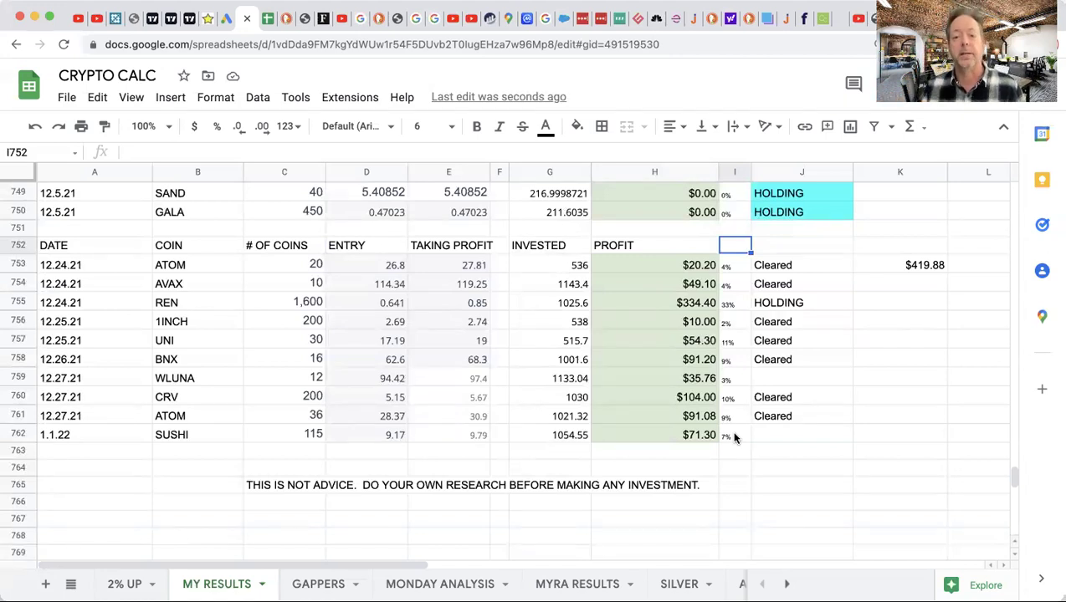
# Examine the status entries of the December trades and the formula in K753 that totals the cleared profits
pyautogui.click(769, 266)
pyautogui.click(773, 286)
pyautogui.click(782, 322)
pyautogui.click(782, 341)
pyautogui.click(781, 360)
pyautogui.scroll(1, 791, 293)
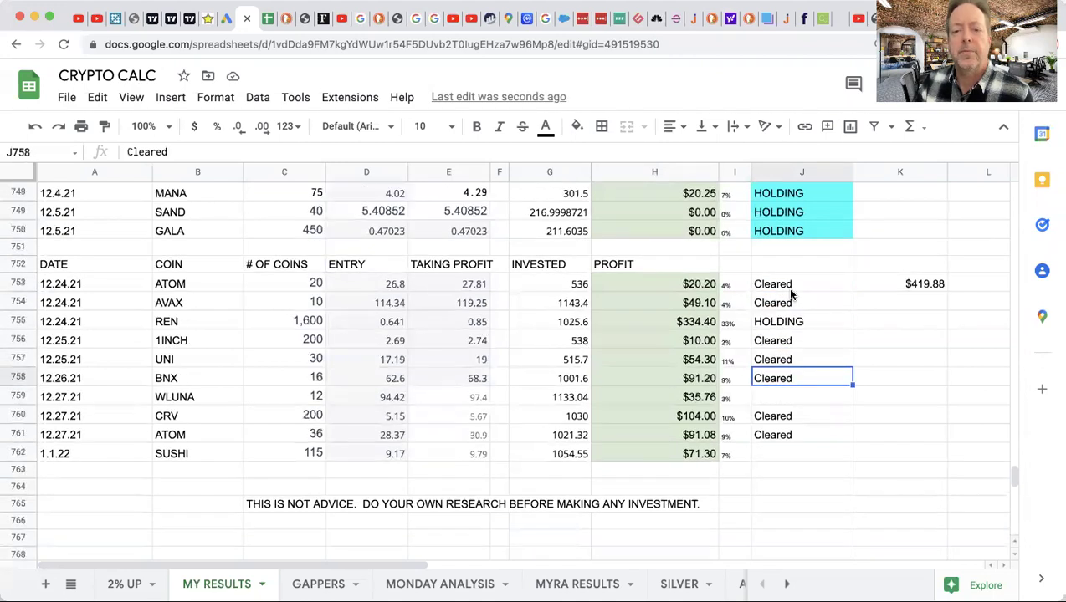
pyautogui.scroll(-1, 791, 294)
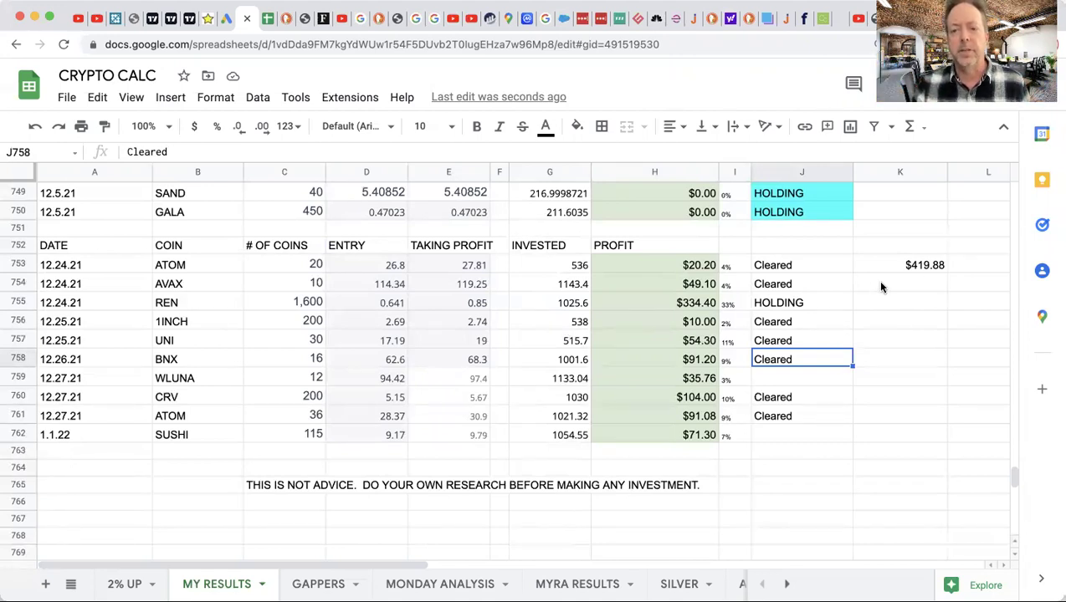
pyautogui.click(910, 268)
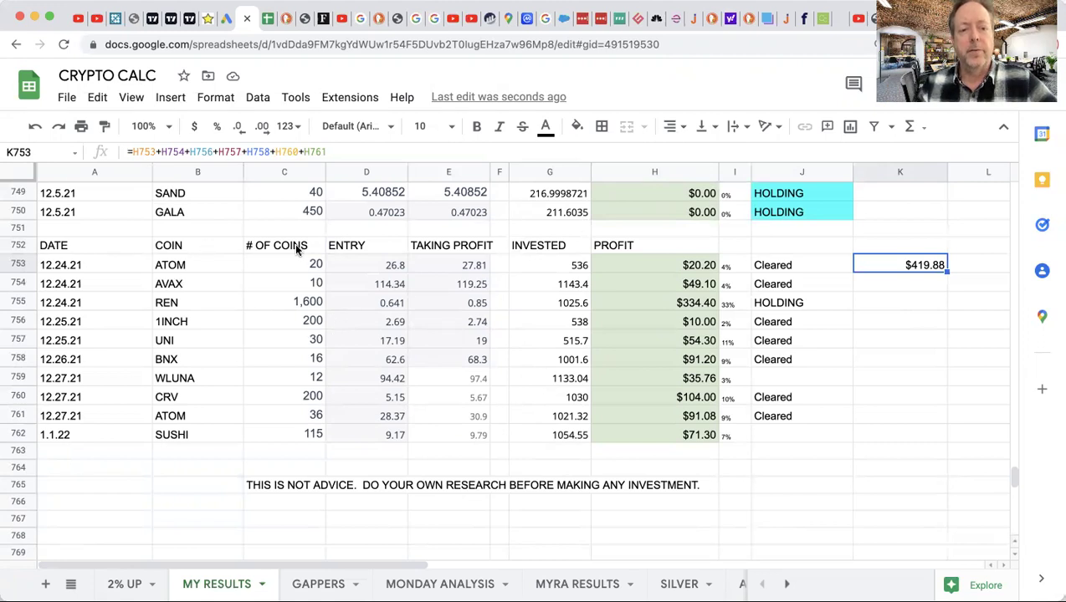
# Go over the heading row again, from ENTRY through PROFIT to the unlabelled percentage and status columns
pyautogui.click(381, 248)
pyautogui.click(425, 248)
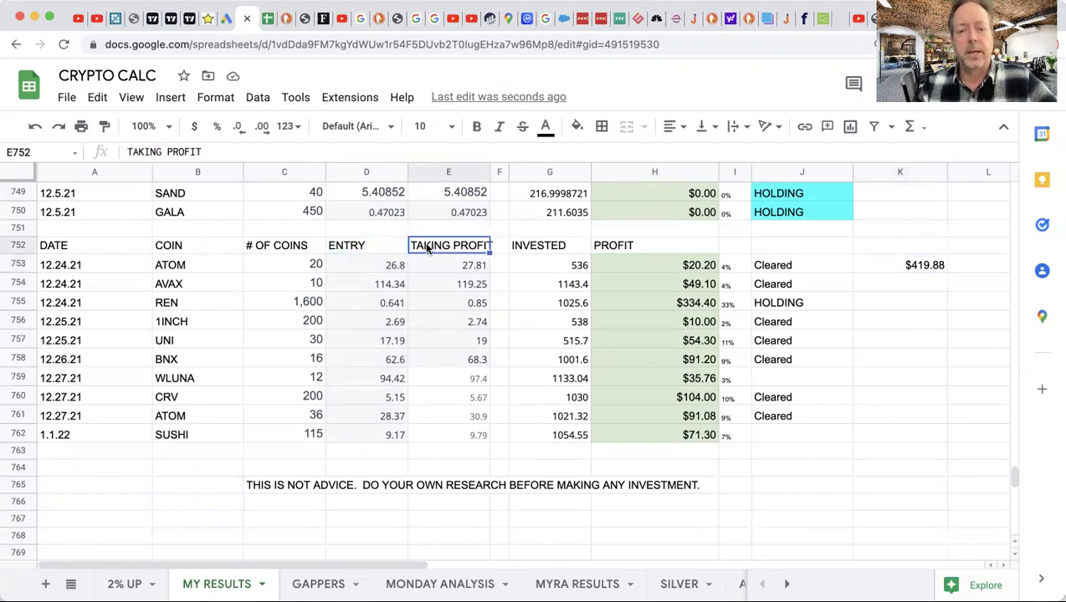
pyautogui.click(540, 247)
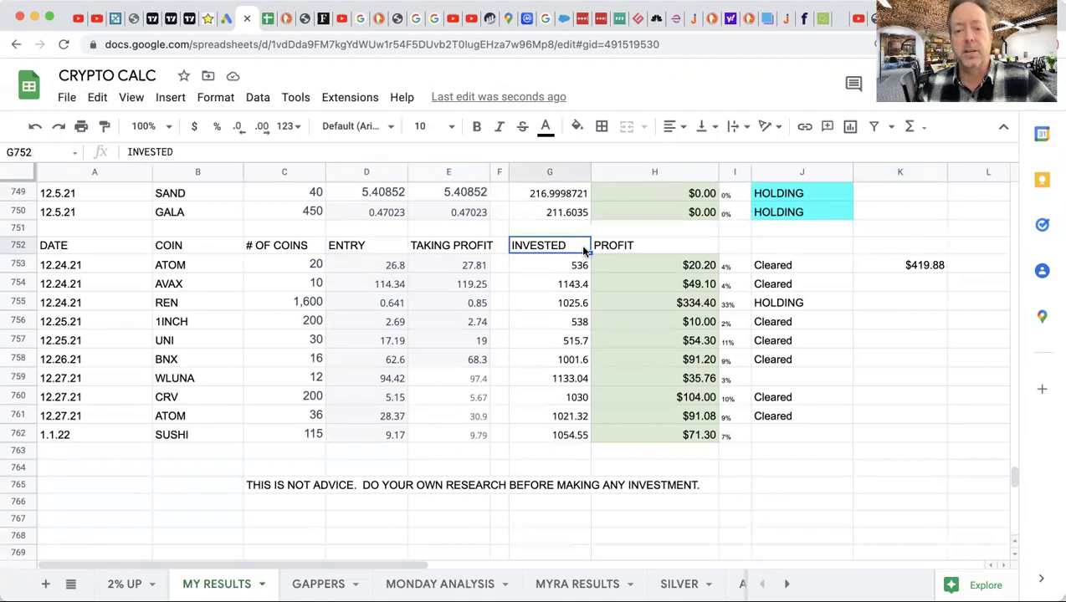
pyautogui.click(623, 249)
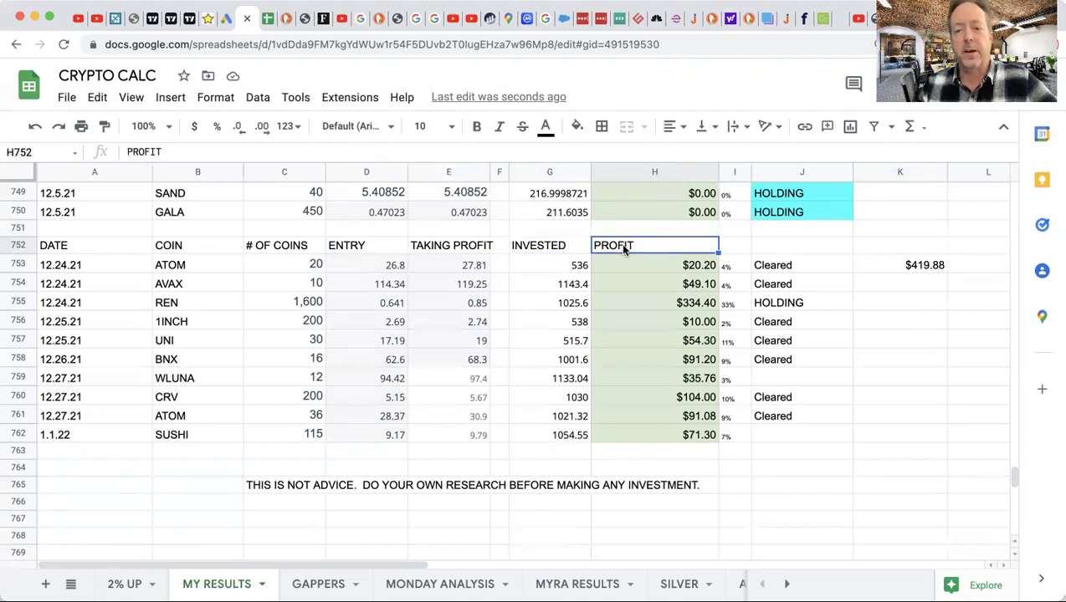
pyautogui.click(741, 251)
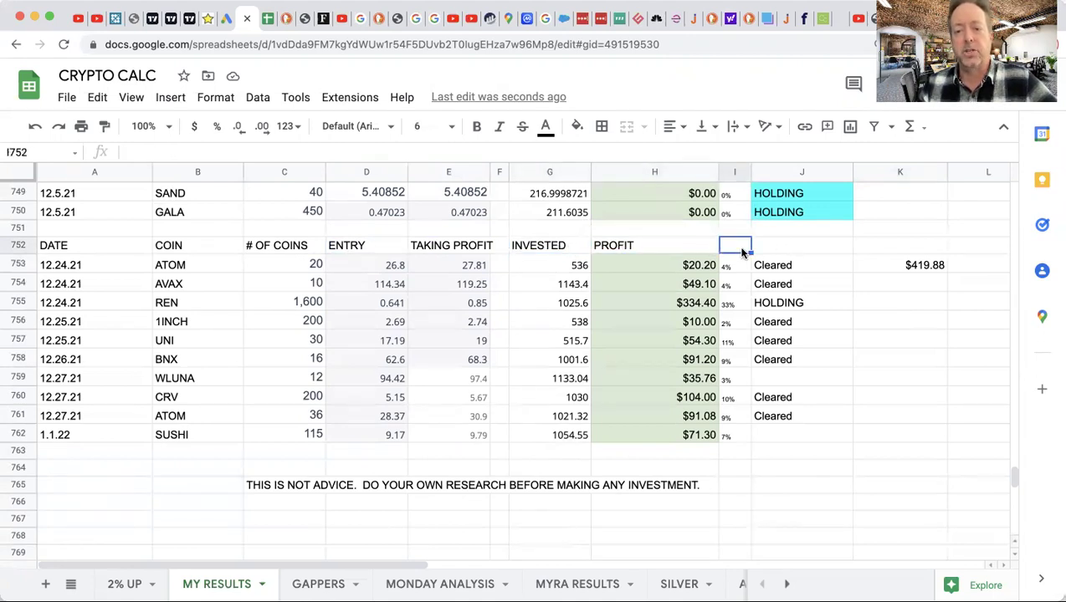
pyautogui.click(785, 251)
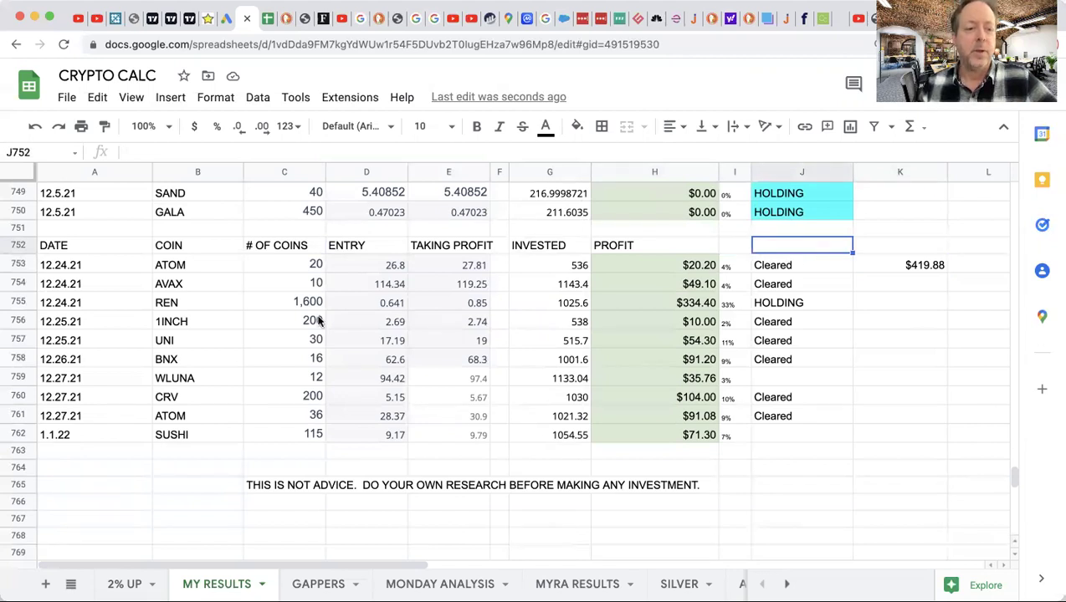
# Review the first ATOM trade in row 753: its date, coin, number of coins, entry price and profit-taking price
pyautogui.click(94, 265)
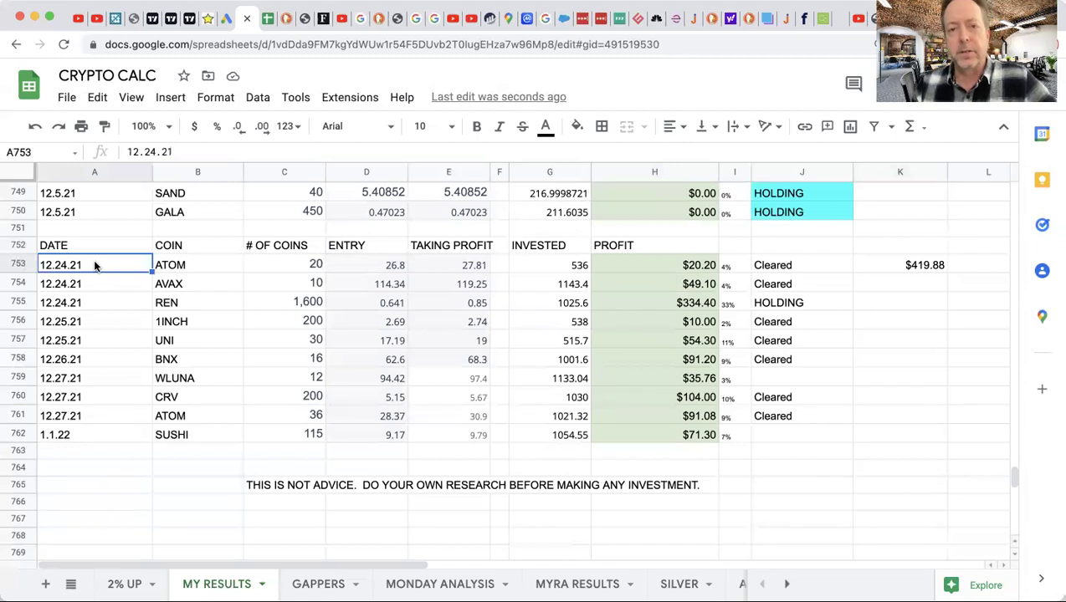
pyautogui.click(186, 265)
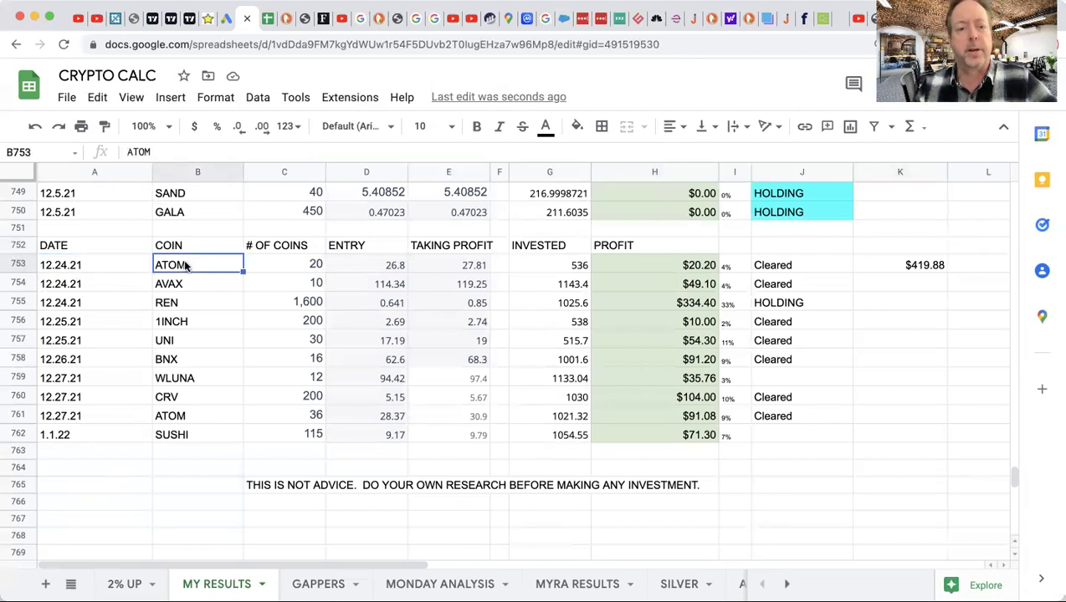
pyautogui.click(266, 270)
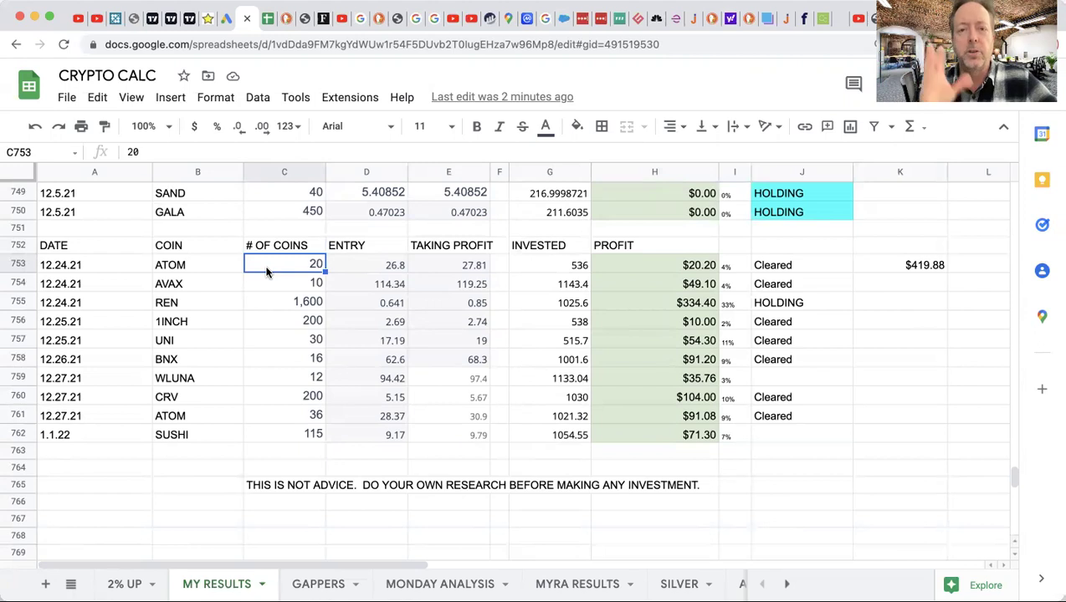
pyautogui.click(358, 266)
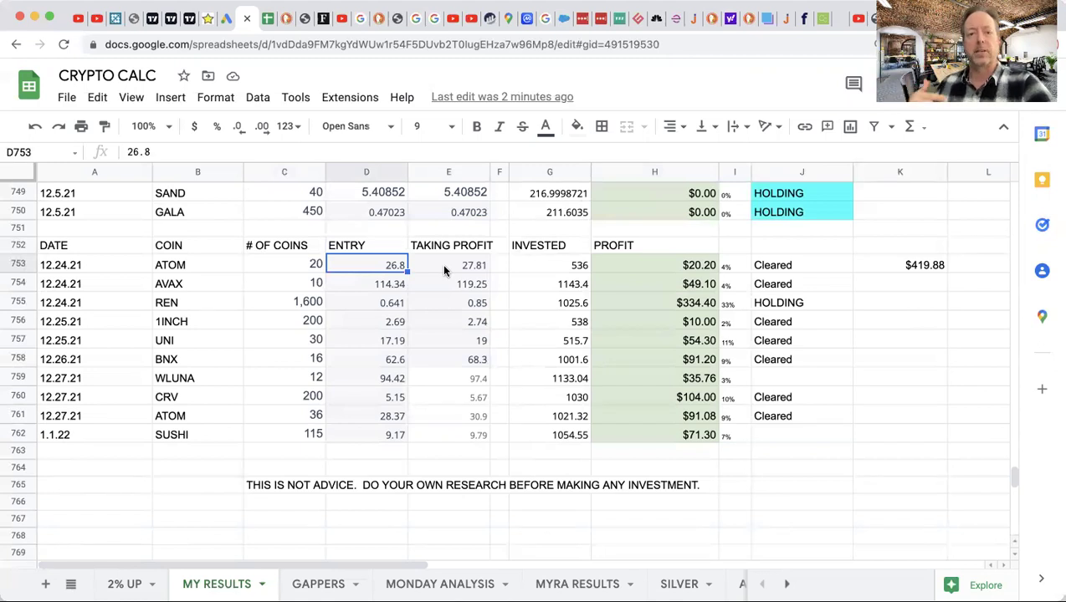
pyautogui.click(444, 269)
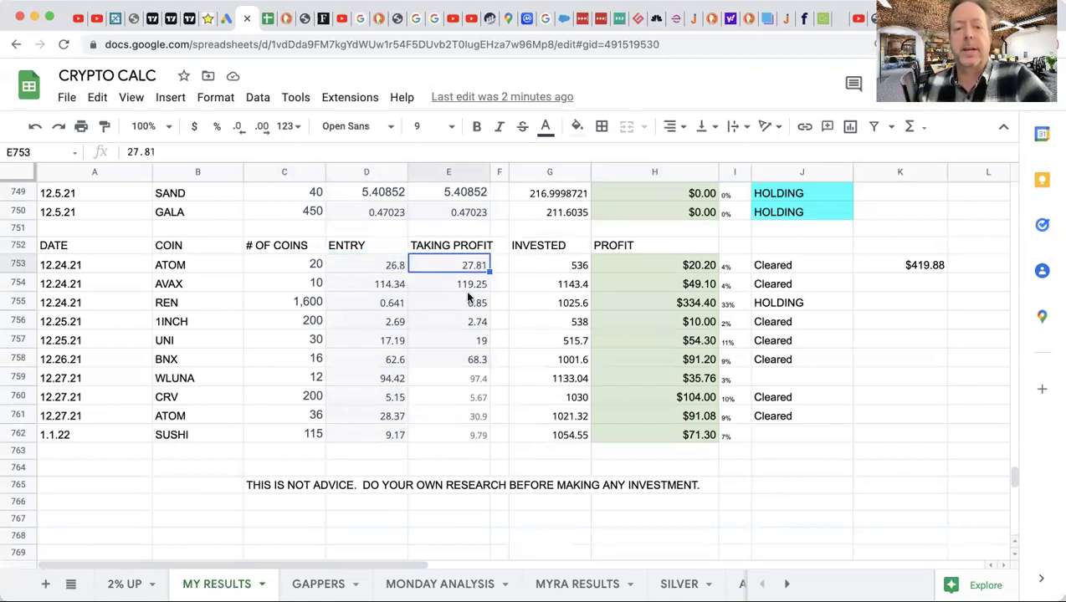
# Inspect the INVESTED formula of the ATOM trade in G753 and the cells it refers to, leaving it unedited
pyautogui.click(558, 269)
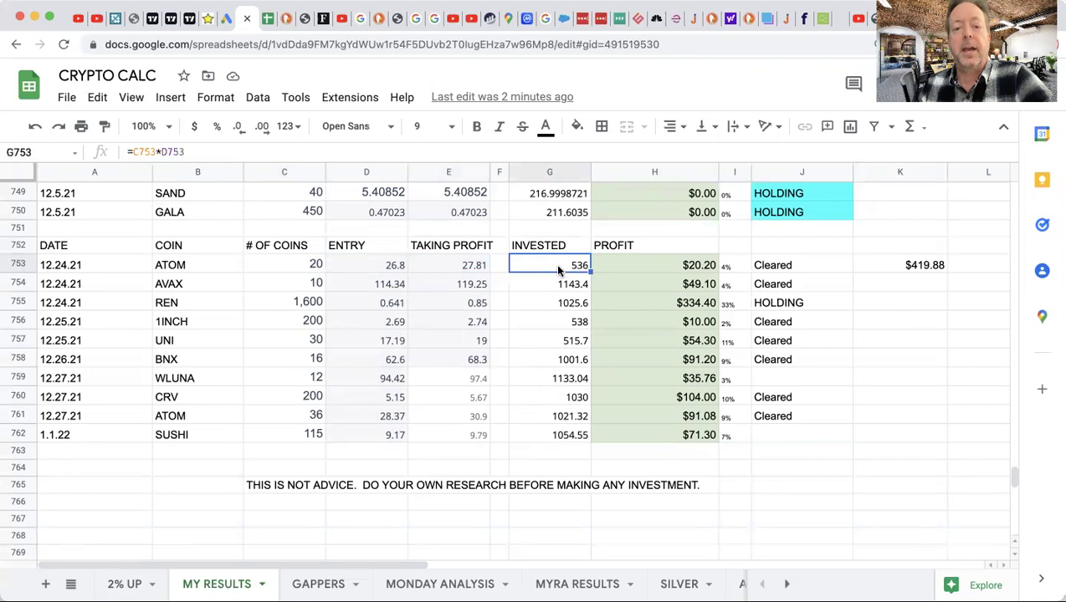
pyautogui.click(303, 265)
pyautogui.click(343, 265)
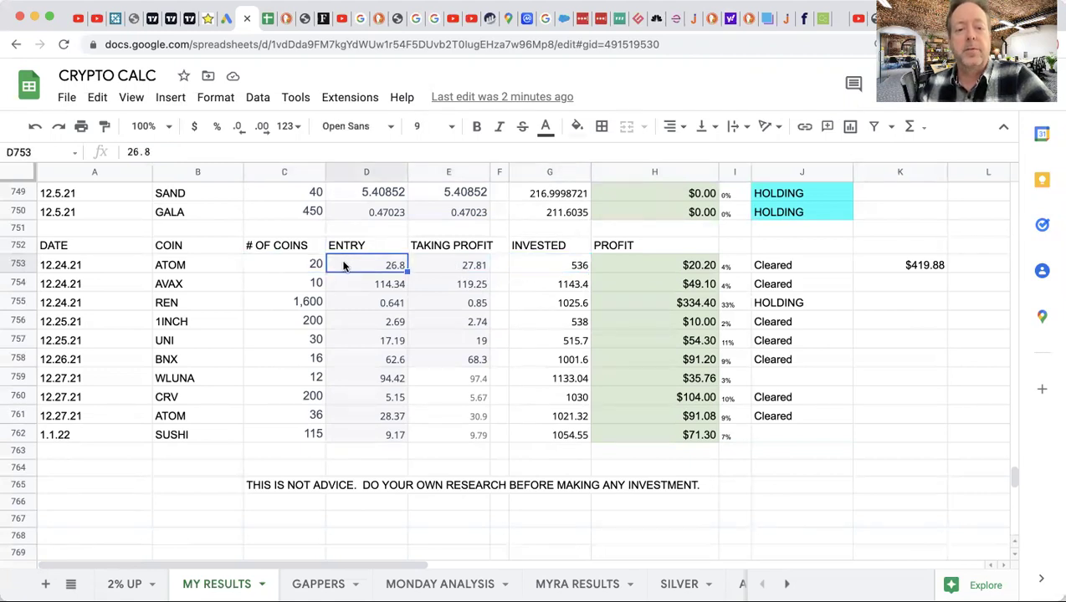
pyautogui.click(424, 268)
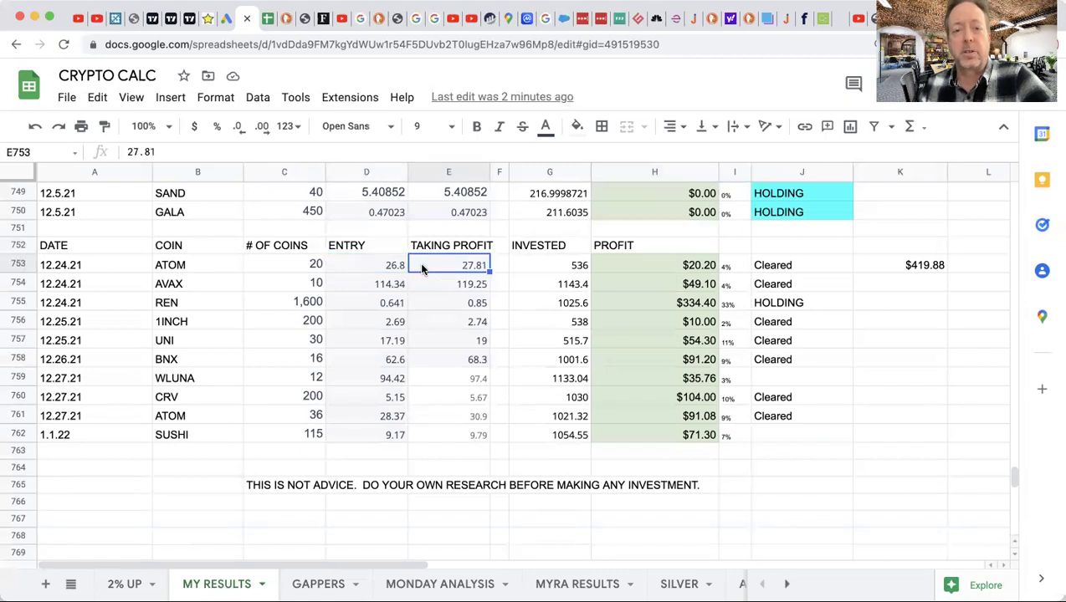
pyautogui.click(525, 266)
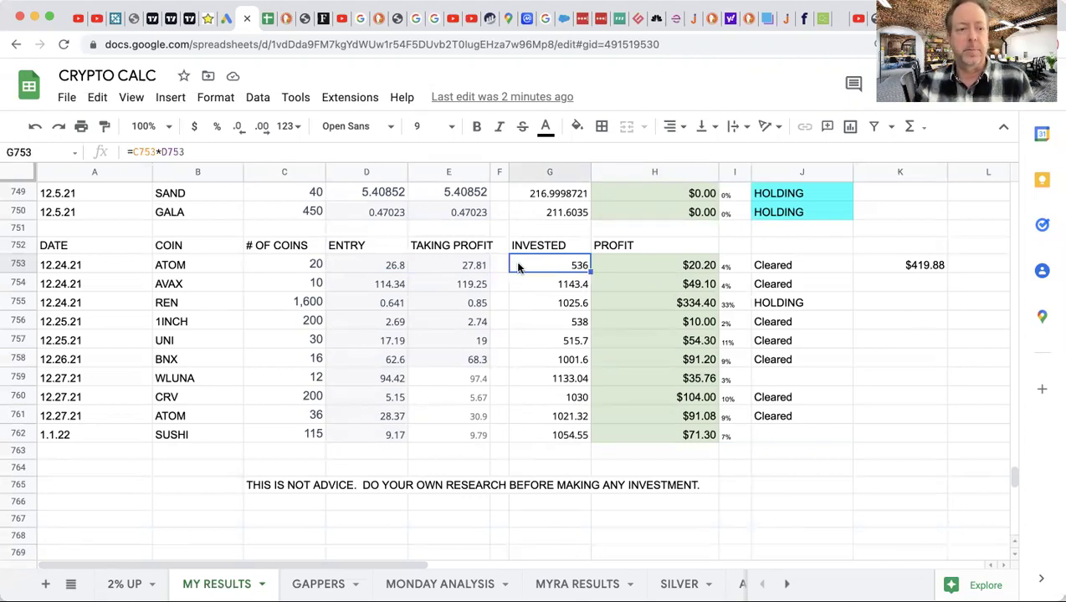
pyautogui.press('super+equal')
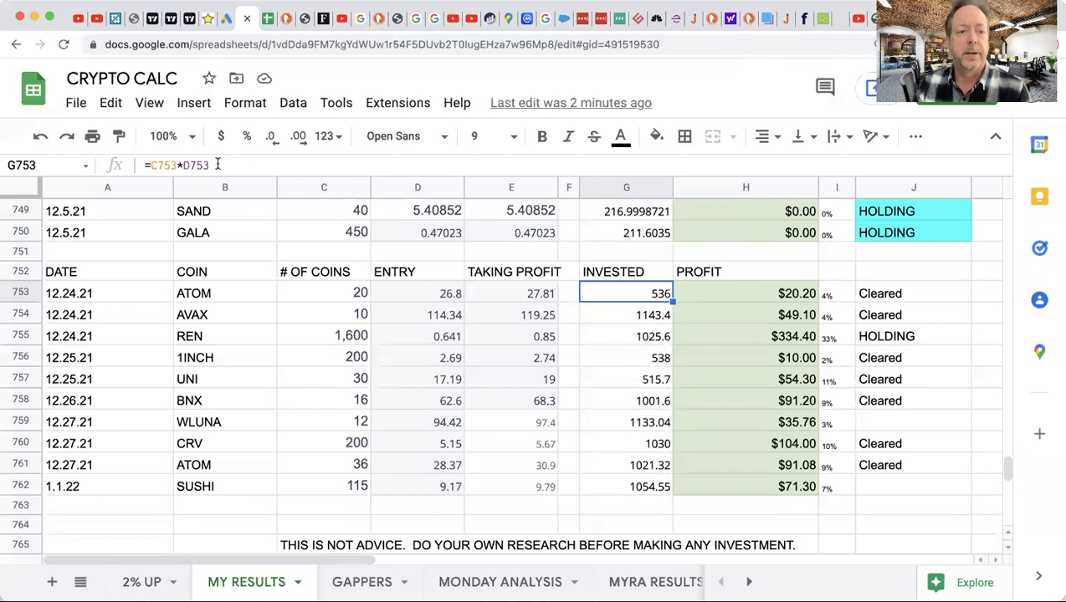
pyautogui.moveTo(216, 164); pyautogui.dragTo(146, 163)
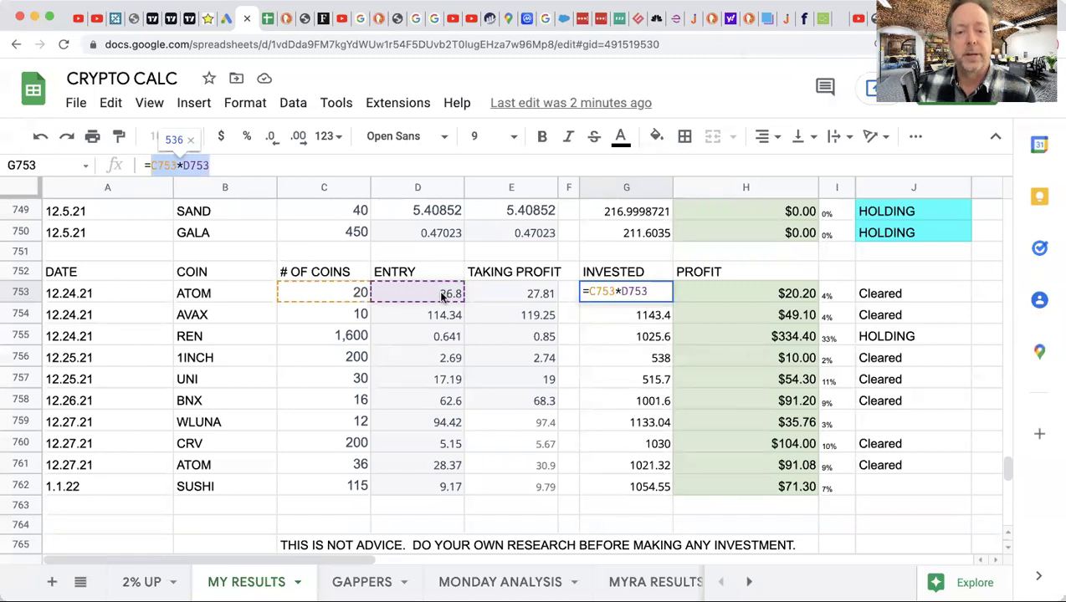
pyautogui.press('Return')
pyautogui.click(659, 293)
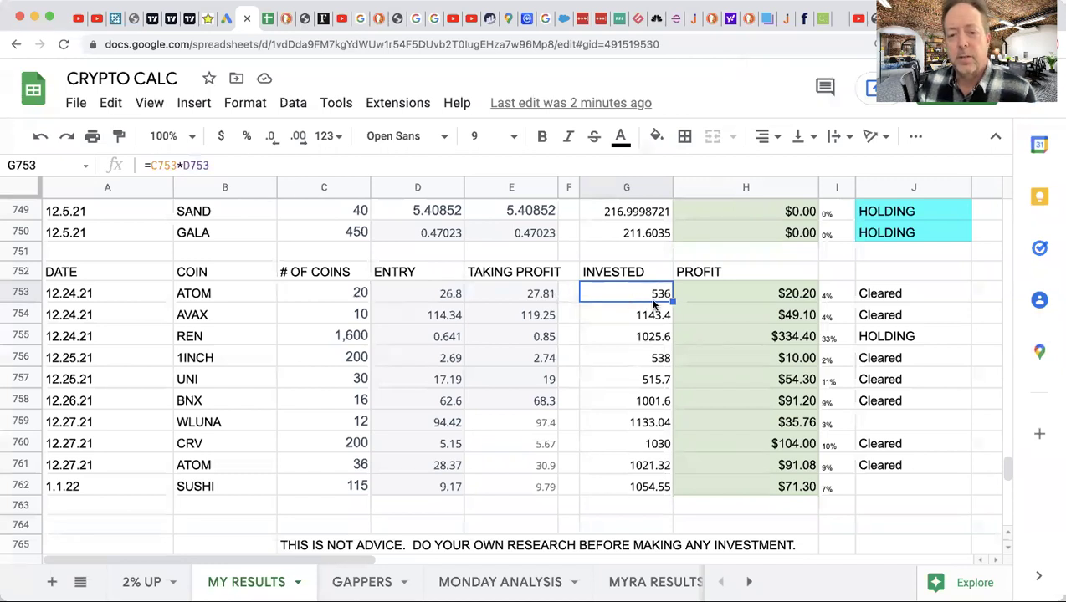
# Inspect the PROFIT formula of the first ATOM trade in H753, then review its coin count, entry price, profit-taking price and invested amount
pyautogui.click(706, 296)
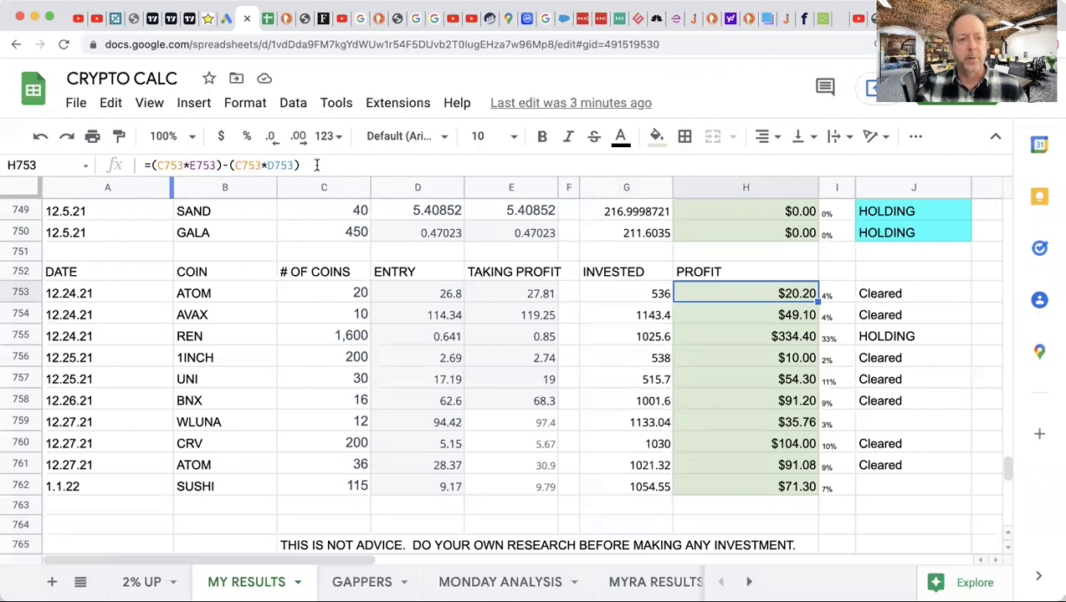
pyautogui.moveTo(311, 165); pyautogui.dragTo(164, 165)
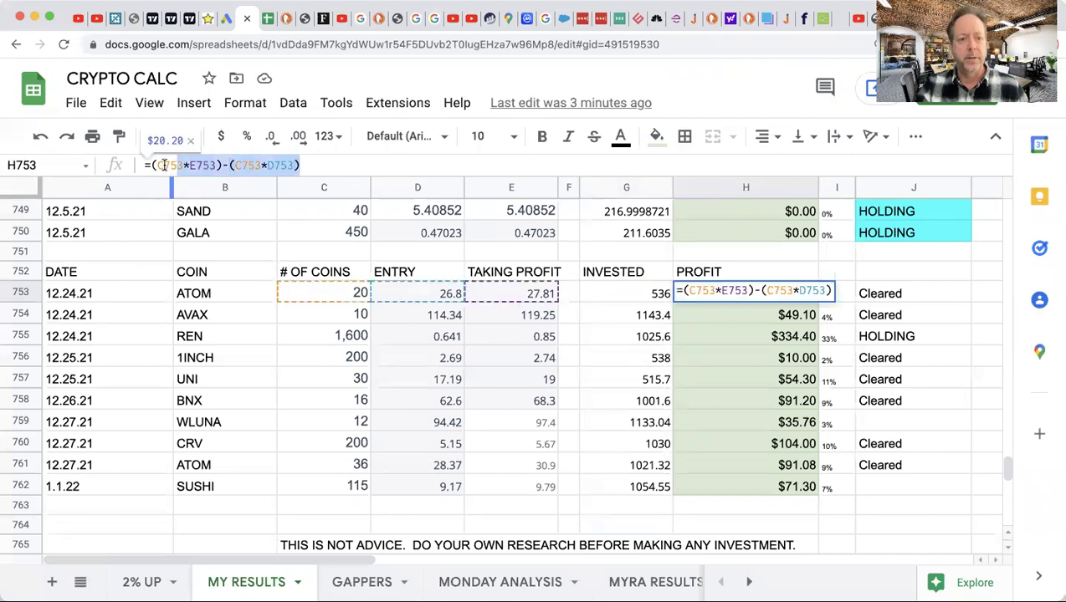
pyautogui.click(401, 300)
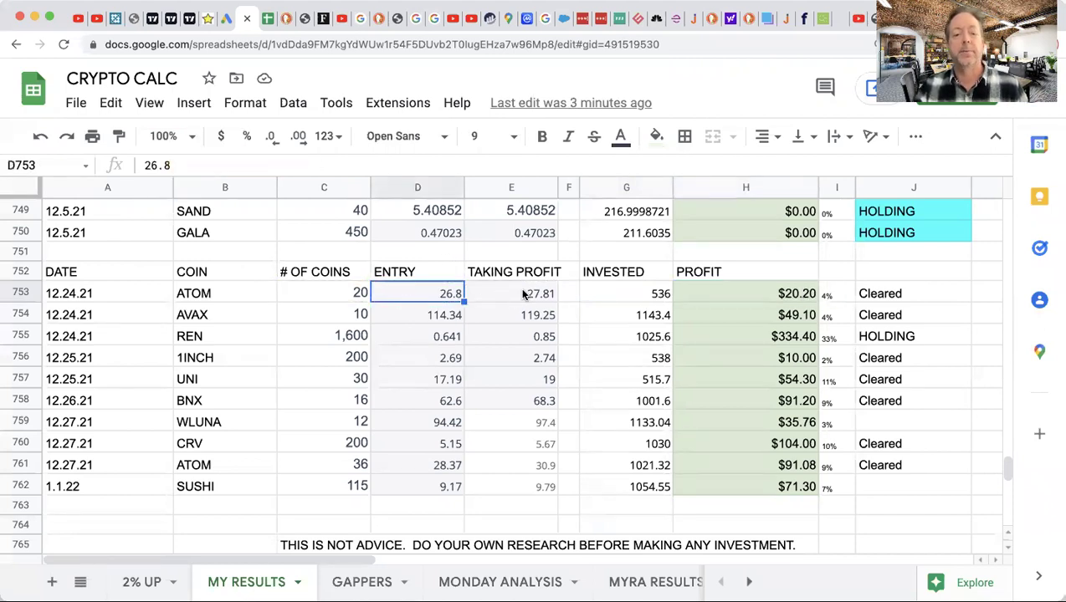
pyautogui.click(339, 293)
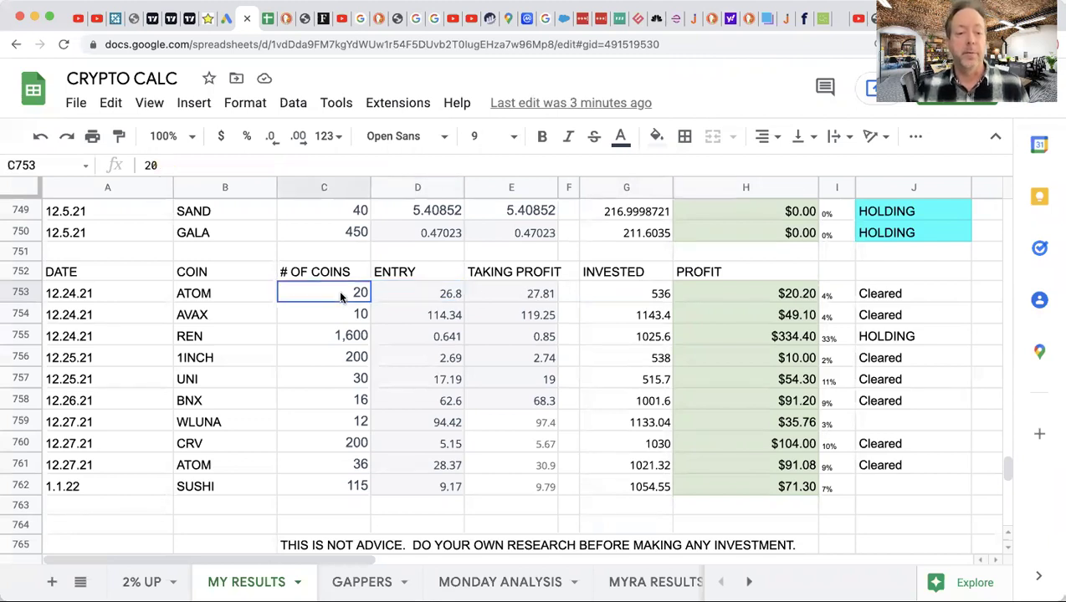
pyautogui.click(503, 294)
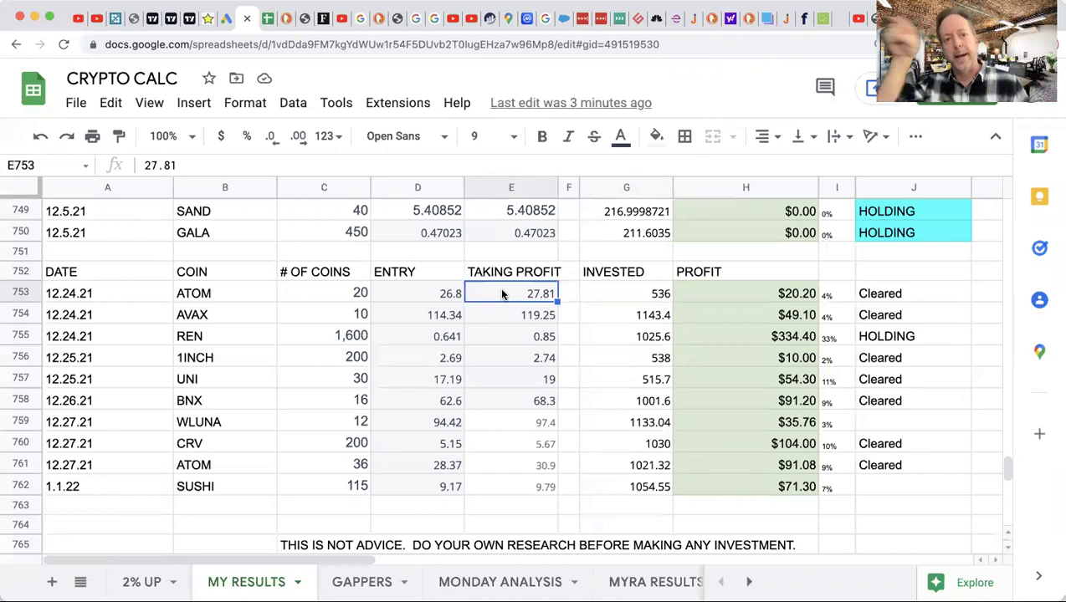
pyautogui.click(348, 293)
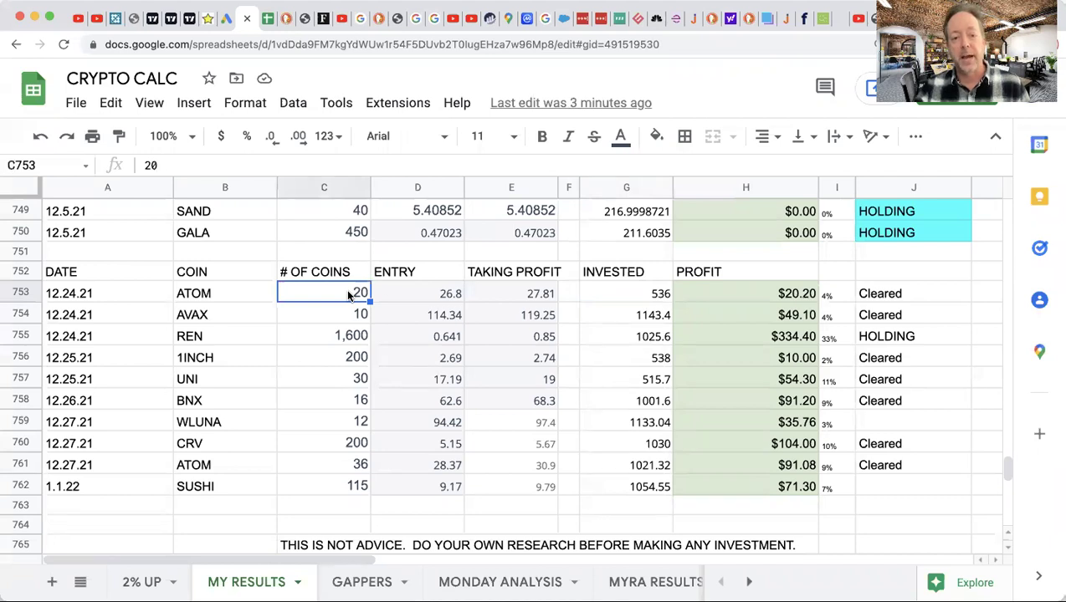
pyautogui.click(432, 288)
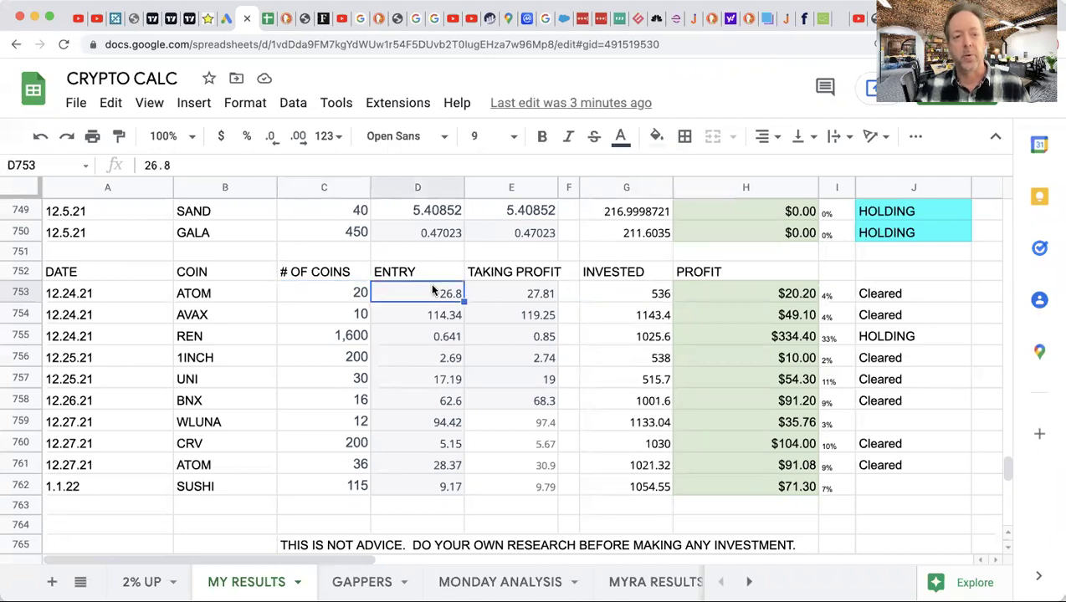
pyautogui.click(610, 298)
# Go through the H753 profit formula term by term, picking out the C753, E753 and D753 references
pyautogui.click(712, 302)
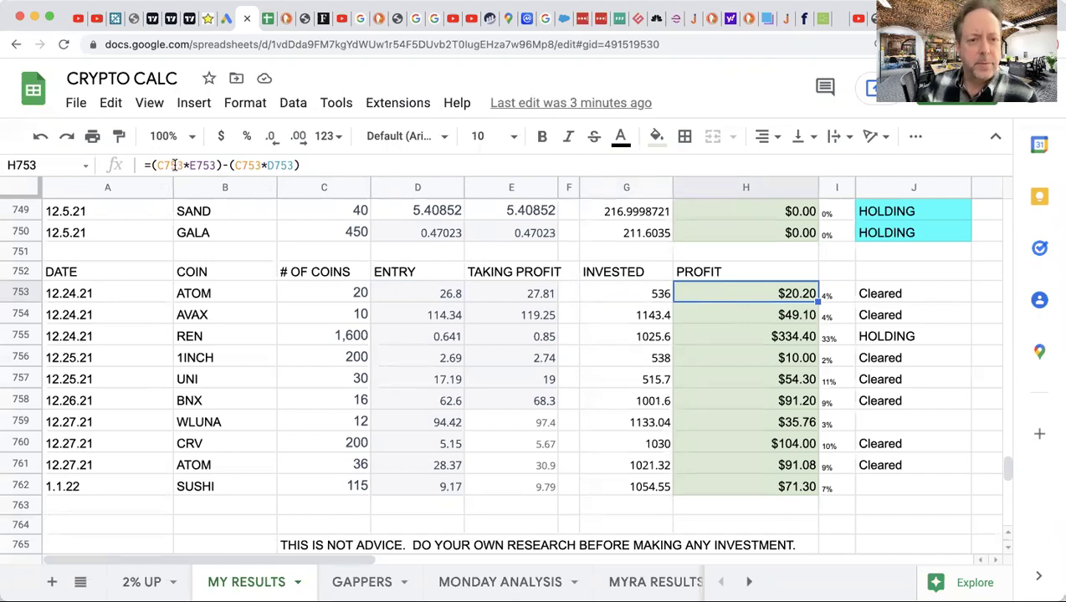
pyautogui.click(179, 164)
pyautogui.moveTo(163, 165); pyautogui.dragTo(174, 165)
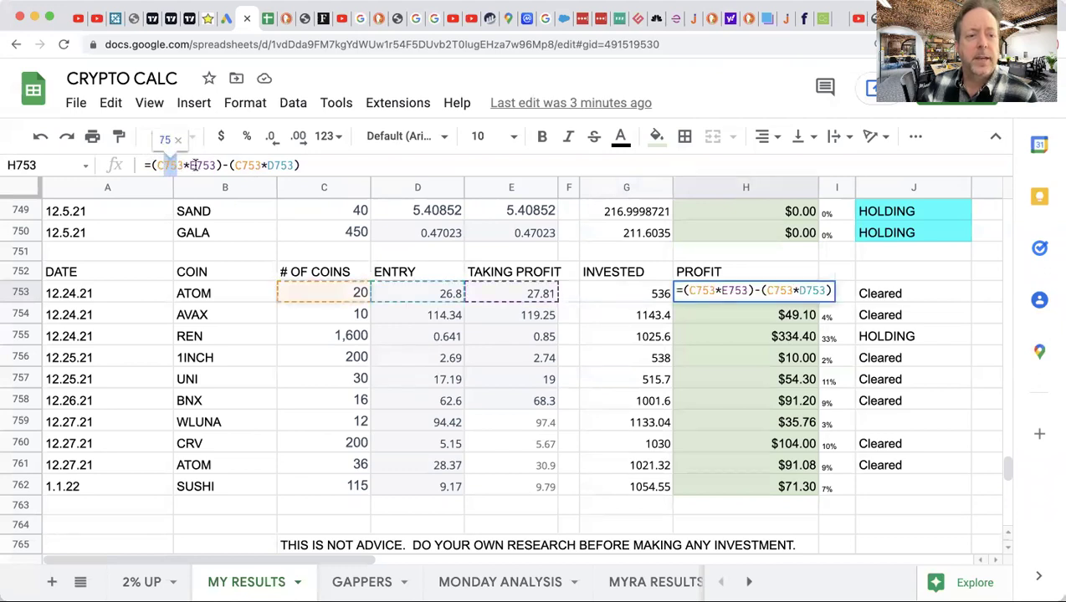
pyautogui.click(194, 165)
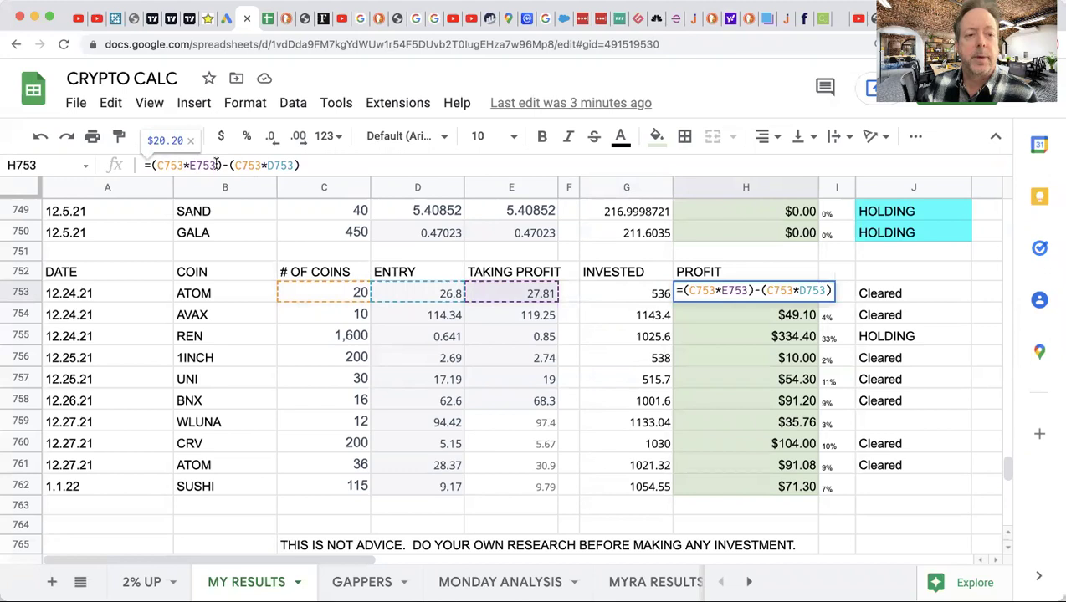
pyautogui.moveTo(216, 165); pyautogui.dragTo(189, 163)
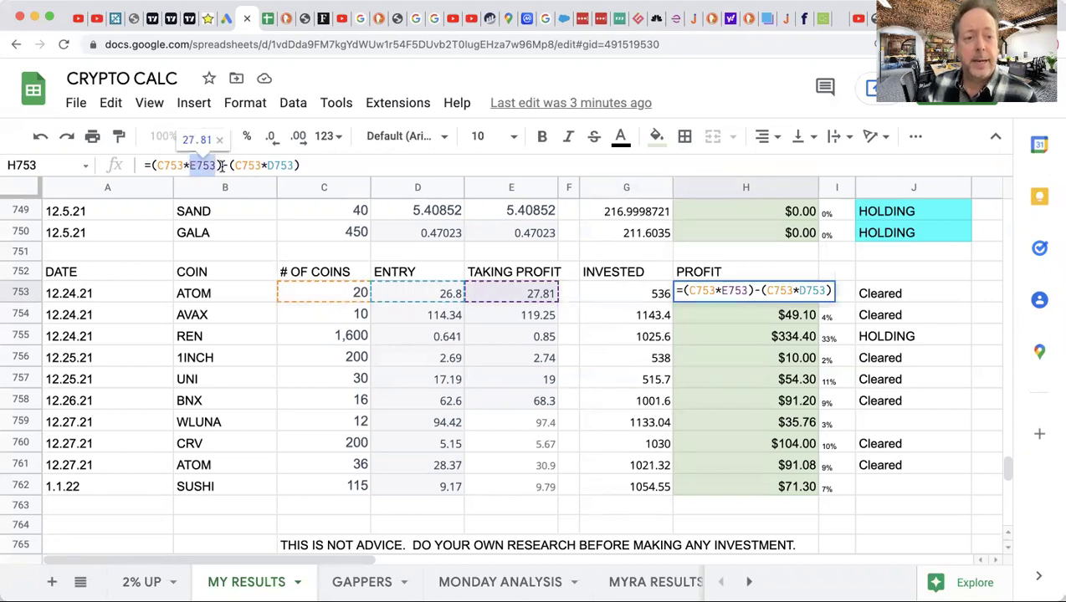
pyautogui.moveTo(262, 164)
pyautogui.mouseDown()
pyautogui.moveTo(238, 165)
pyautogui.moveTo(285, 164)
pyautogui.moveTo(266, 165)
pyautogui.mouseUp()
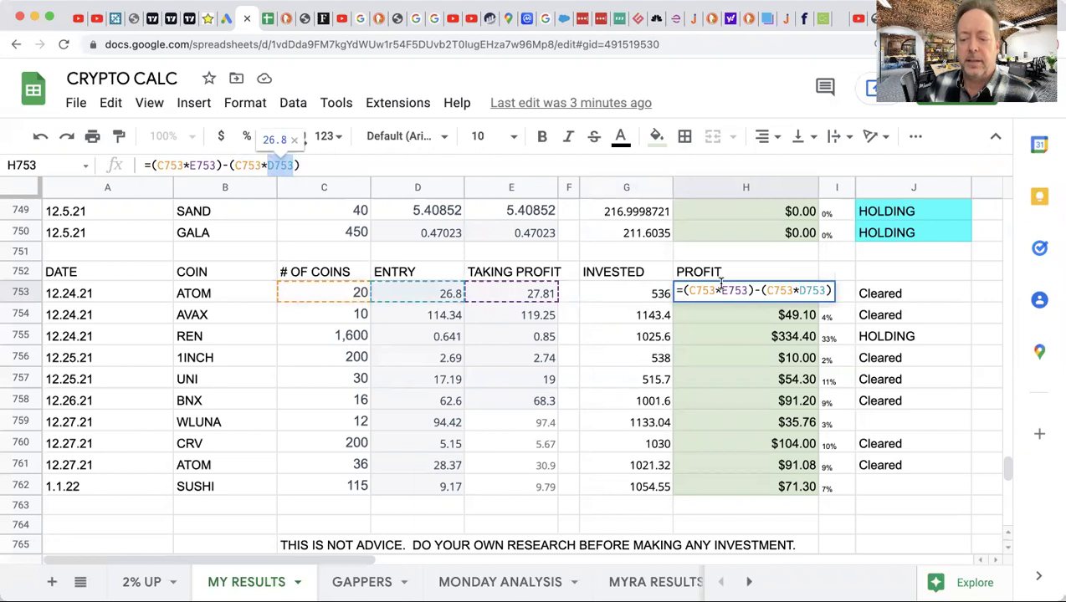
pyautogui.press('Return')
pyautogui.click(802, 297)
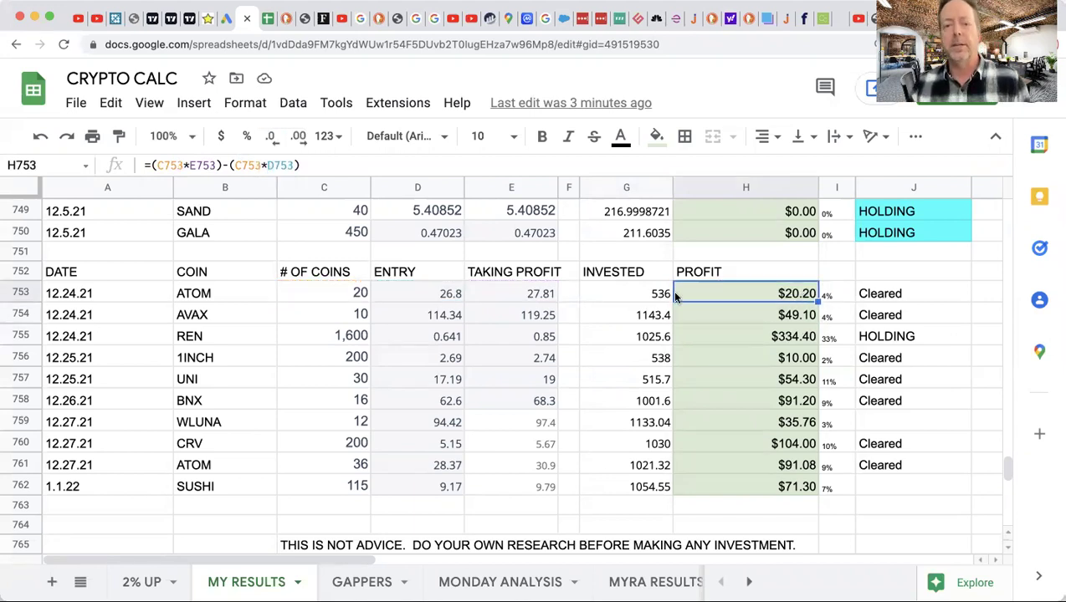
# Copy the SUSHI trade in A762:I762 into the empty row 763
pyautogui.scroll(-1, 579, 384)
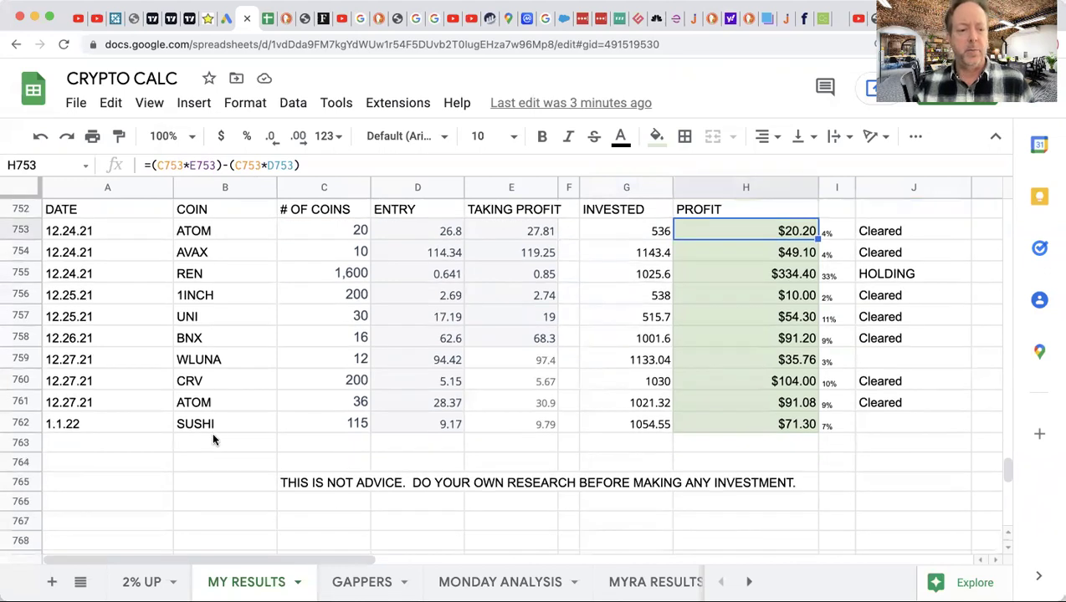
pyautogui.moveTo(134, 423); pyautogui.dragTo(842, 424)
pyautogui.press('super+c')
pyautogui.click(145, 451)
pyautogui.press('super+v')
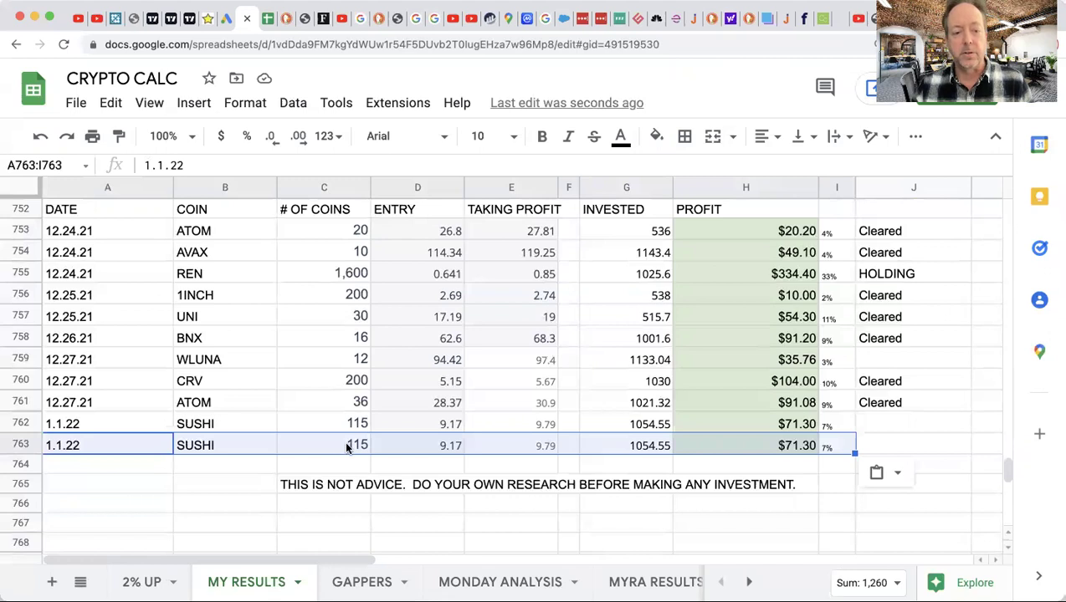
# Review the copied trade's prices in row 763, set its number of coins to 90, and check the invested amount
pyautogui.click(348, 447)
pyautogui.click(416, 445)
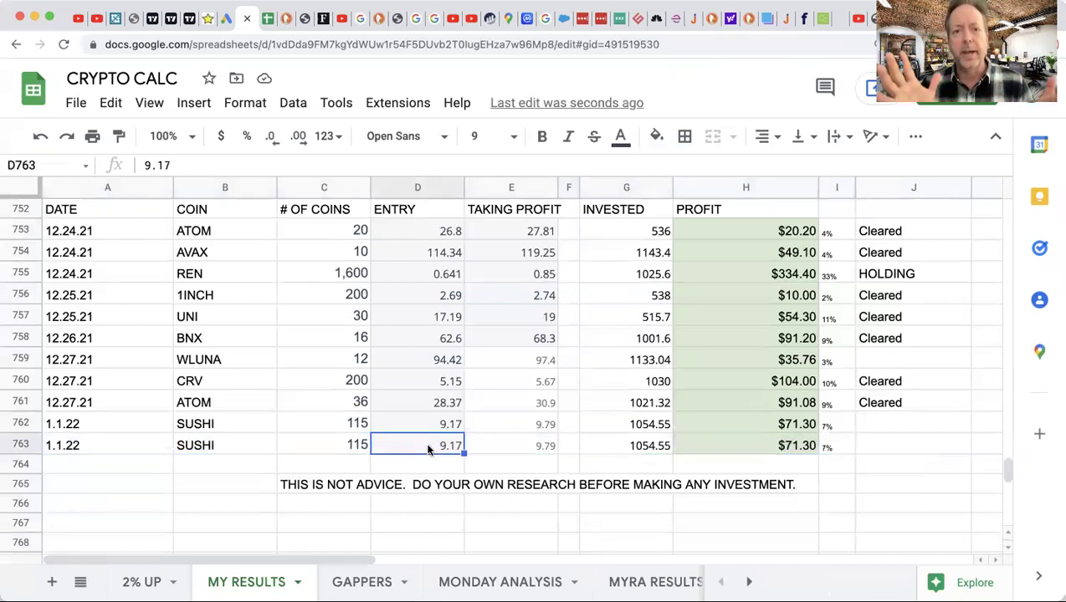
pyautogui.click(500, 449)
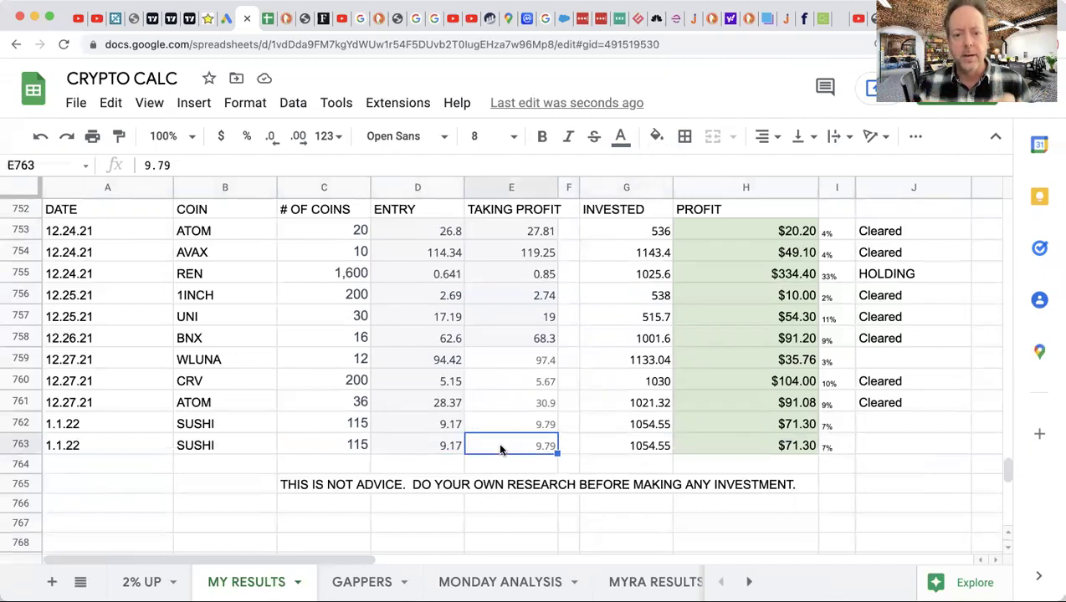
pyautogui.click(344, 450)
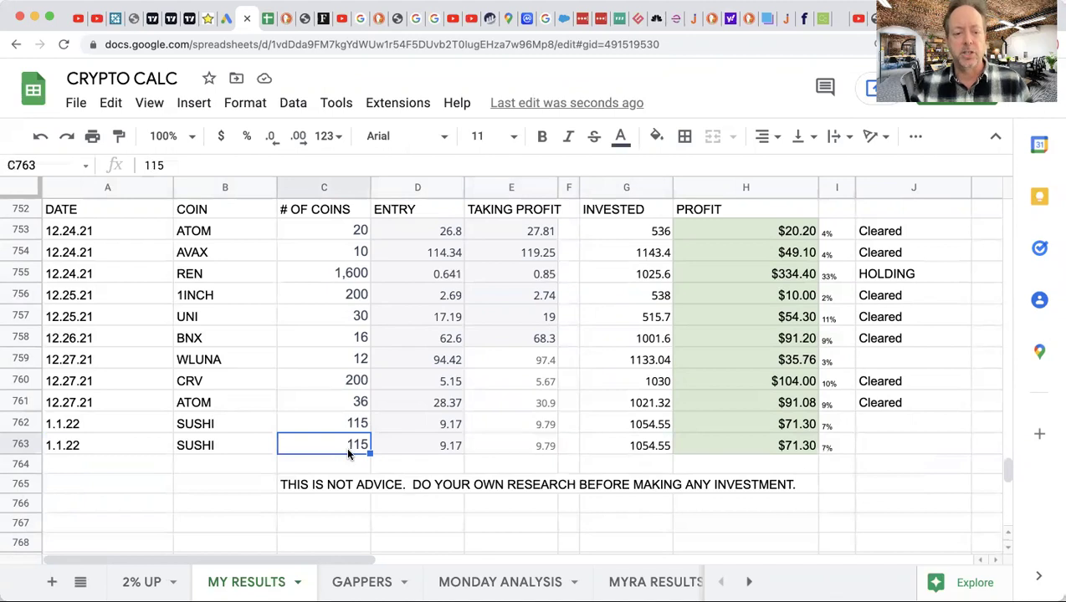
pyautogui.write('90')
pyautogui.press('Return')
pyautogui.click(654, 450)
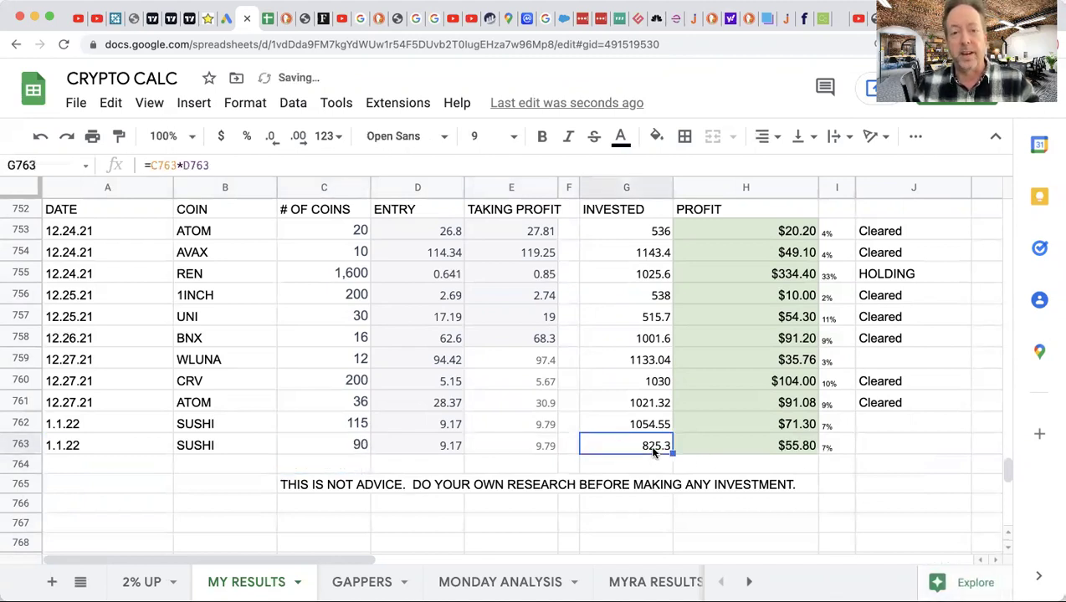
# Set the number of coins in C763 to 130 and check the invested amount again
pyautogui.click(355, 444)
pyautogui.write('130')
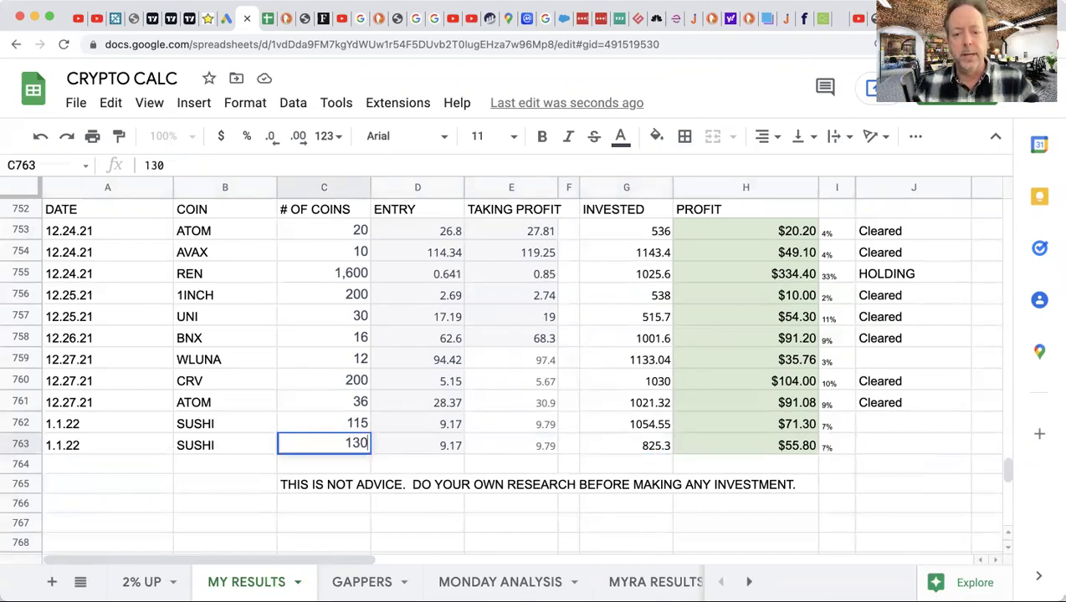
pyautogui.press('Return')
pyautogui.click(354, 444)
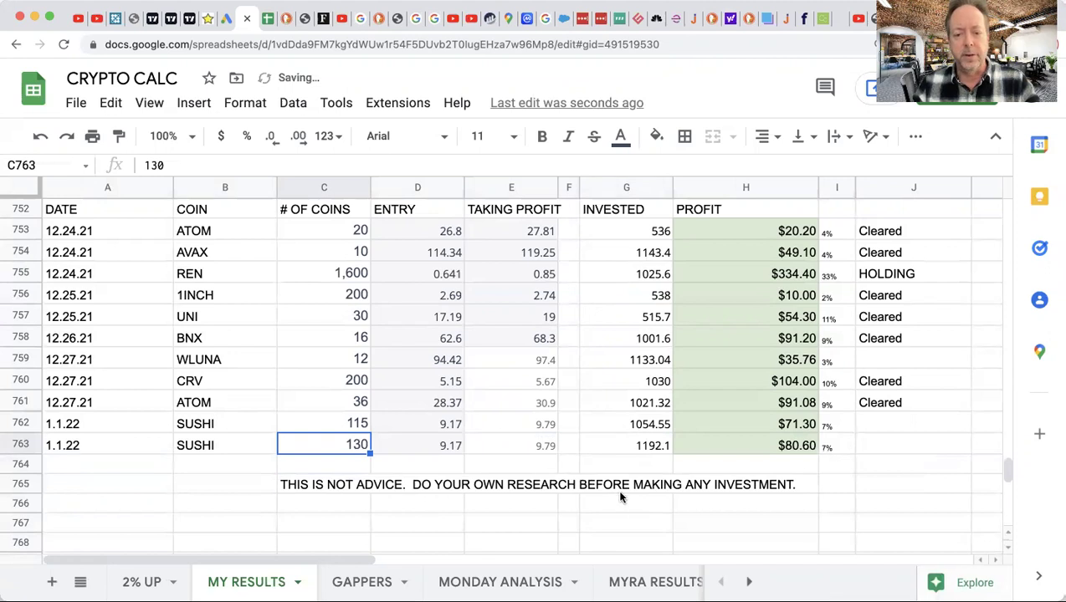
pyautogui.click(646, 449)
# Raise the number of coins in C763 to 200 and check the invested amount in G763
pyautogui.click(315, 443)
pyautogui.write('1')
pyautogui.press('BackSpace')
pyautogui.write('200')
pyautogui.press('Return')
pyautogui.click(596, 443)
# Try 175 and 170 as the number of coins in C763
pyautogui.click(351, 447)
pyautogui.write('175')
pyautogui.press('Return')
pyautogui.click(324, 445)
pyautogui.write('170')
pyautogui.press('Return')
# Set the number of coins in C763 to 165 and review the row's invested amount and empty status cell
pyautogui.click(323, 445)
pyautogui.write('165')
pyautogui.press('Return')
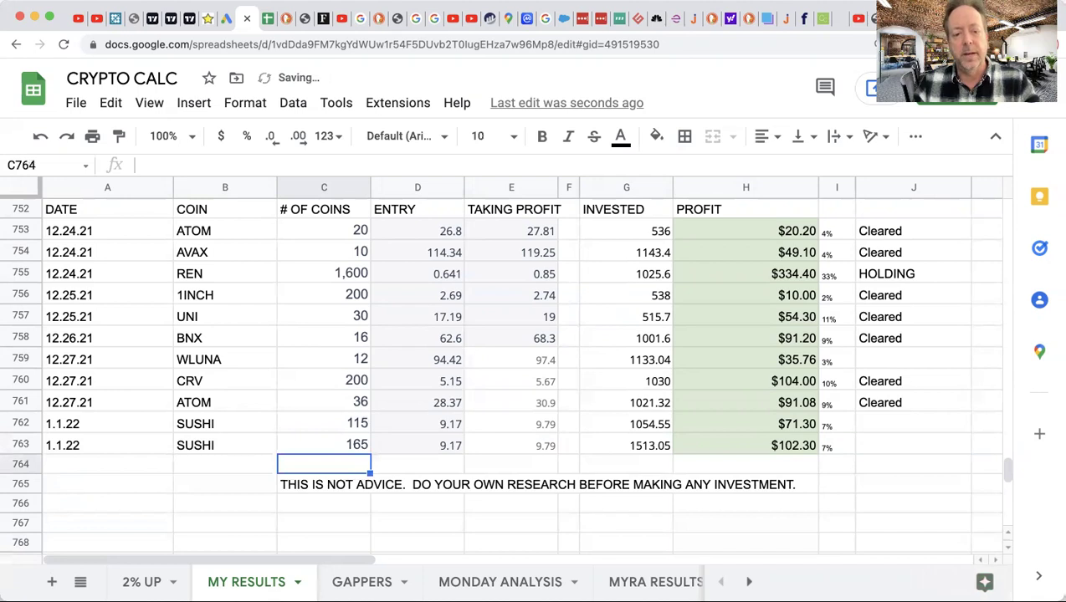
pyautogui.click(653, 448)
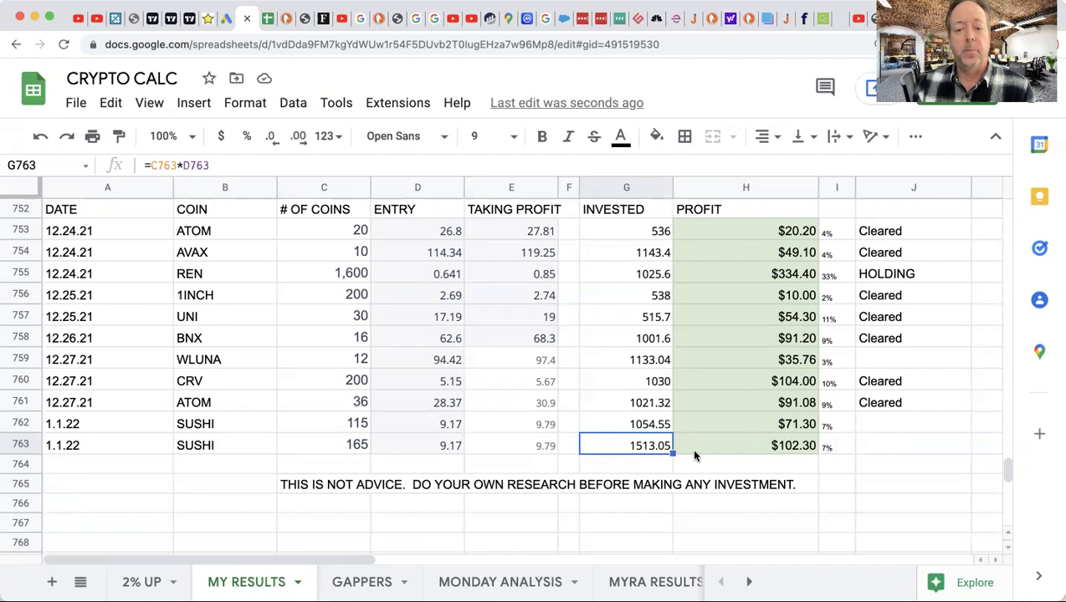
pyautogui.click(883, 450)
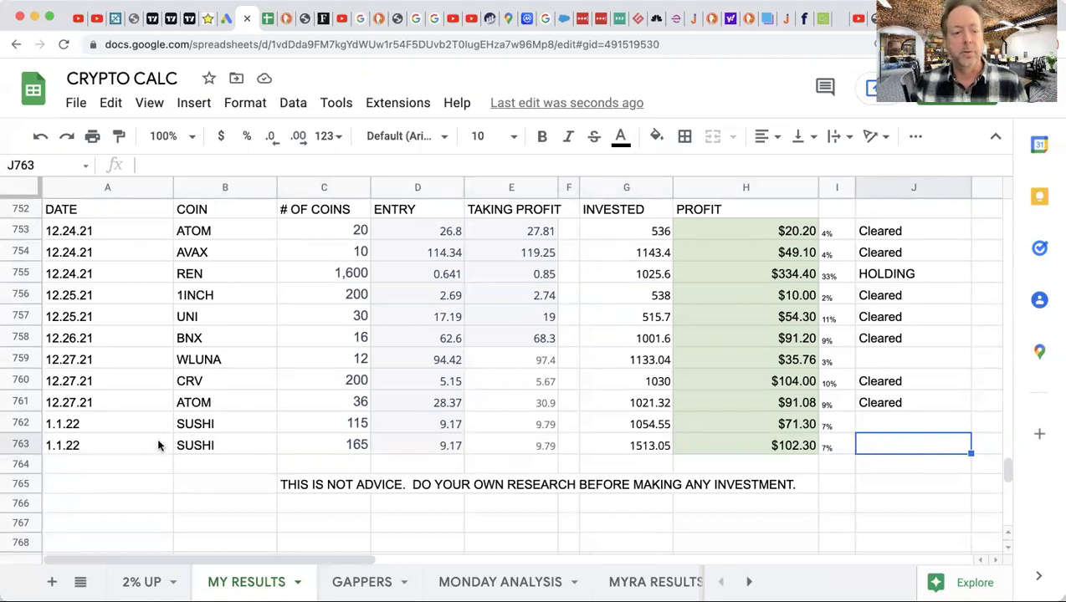
# Copy the trade in A763:I763 into row 764
pyautogui.moveTo(106, 448); pyautogui.dragTo(832, 450)
pyautogui.hotkey('ctrl', 'c')
pyautogui.click(148, 464)
pyautogui.hotkey('ctrl', 'v')
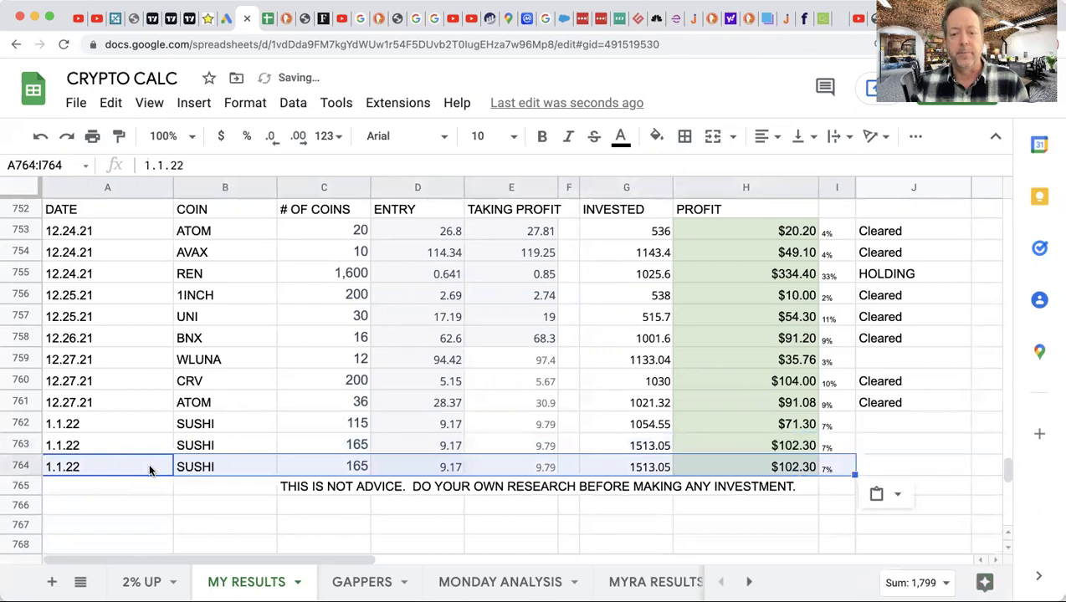
# Delete the two copied SUSHI rows, 763 and 764
pyautogui.moveTo(21, 445); pyautogui.dragTo(18, 463)
pyautogui.rightClick(18, 463)
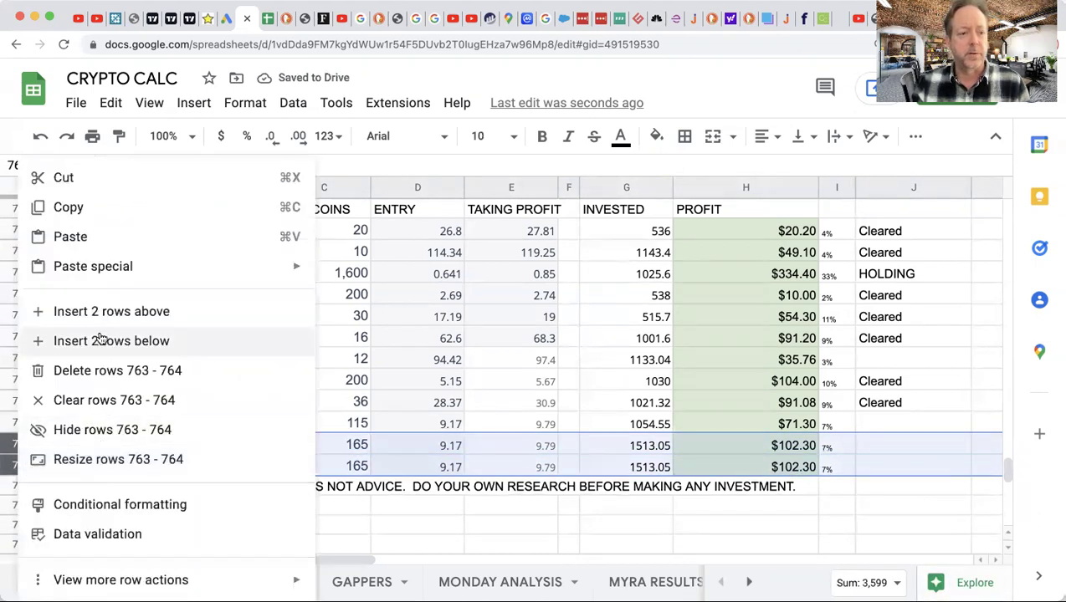
pyautogui.click(95, 376)
# Move the "THIS IS NOT ADVICE" disclaimer from C763 down to C765
pyautogui.click(349, 446)
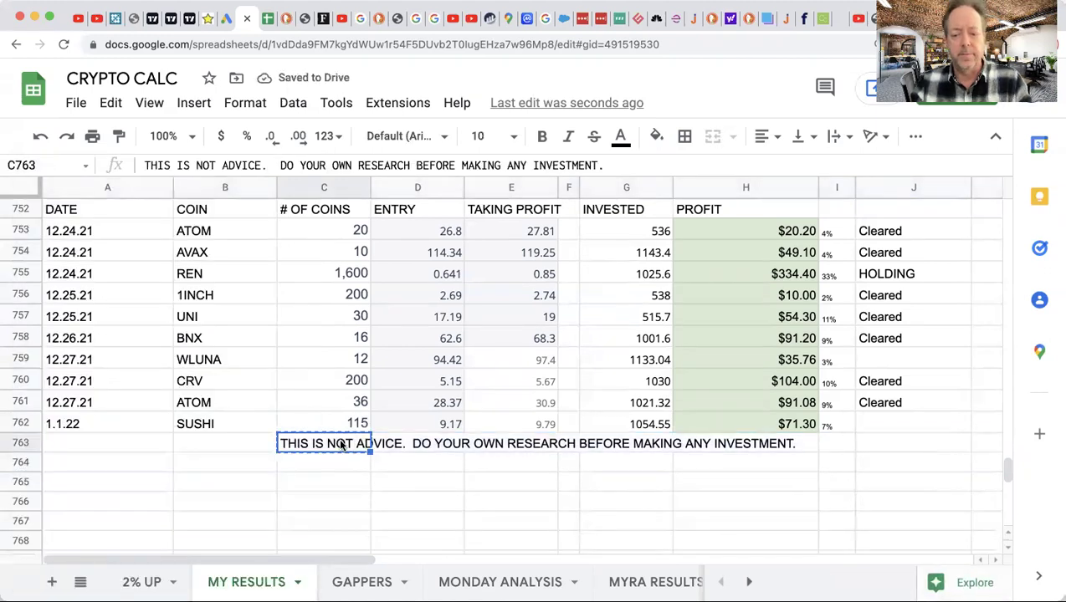
pyautogui.press('Delete')
pyautogui.click(326, 482)
pyautogui.hotkey('ctrl', 'v')
pyautogui.click(438, 460)
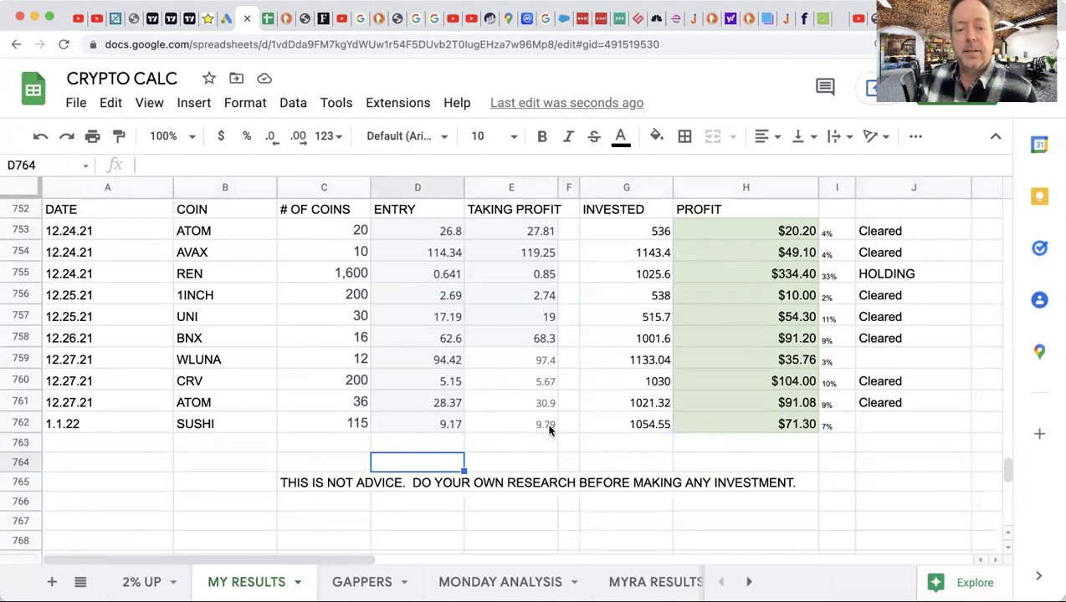
# Inspect the INVESTED, PROFIT and percentage formulas of the SUSHI trade in G762, H762 and I762
pyautogui.click(634, 428)
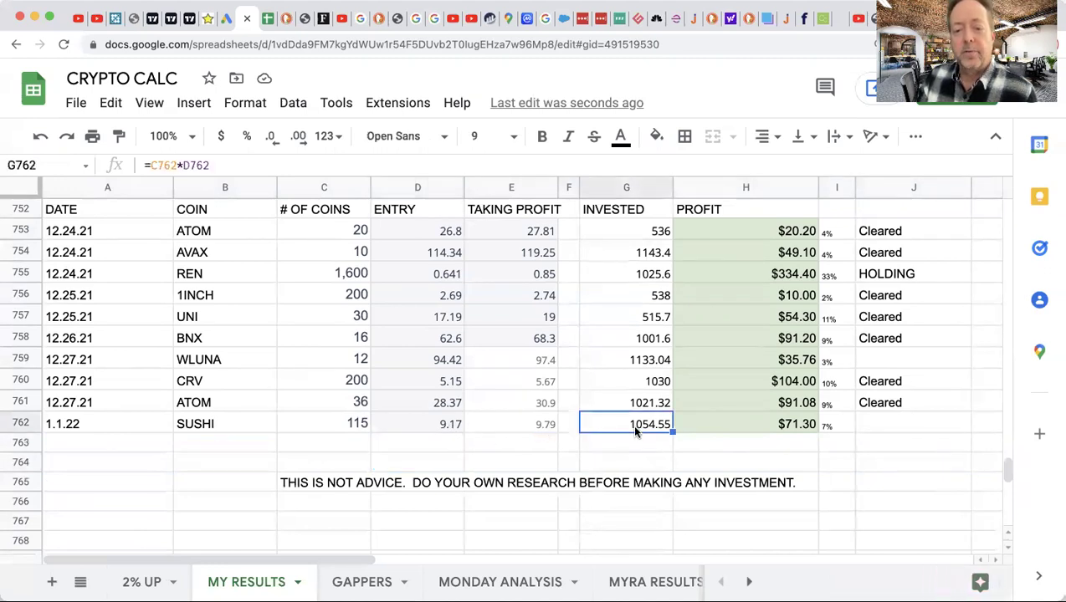
pyautogui.click(774, 428)
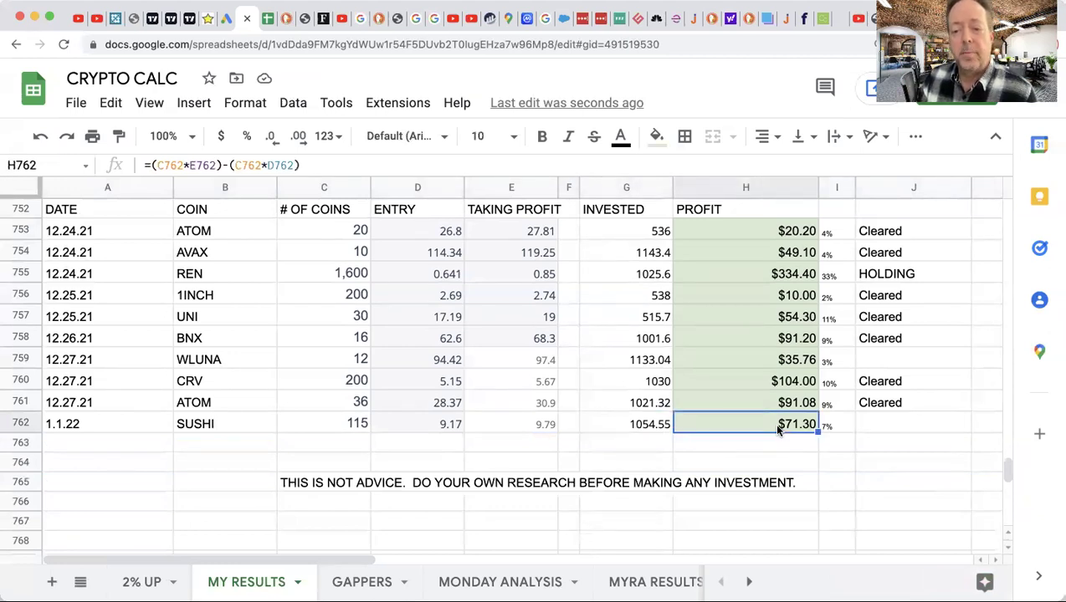
pyautogui.click(828, 427)
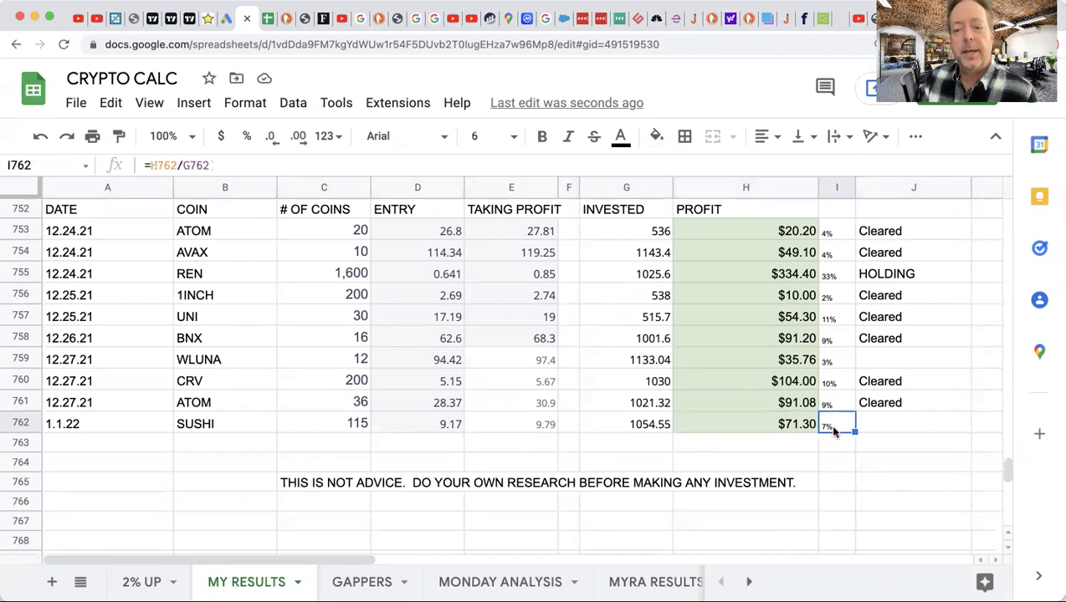
pyautogui.hscroll(2, 832, 431)
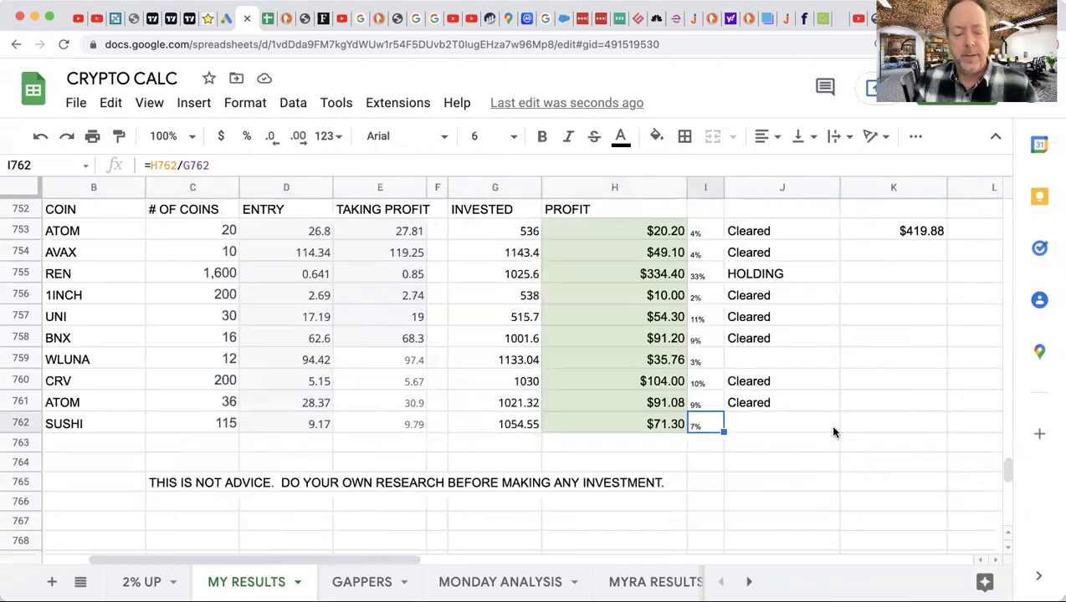
pyautogui.press('super+plus')
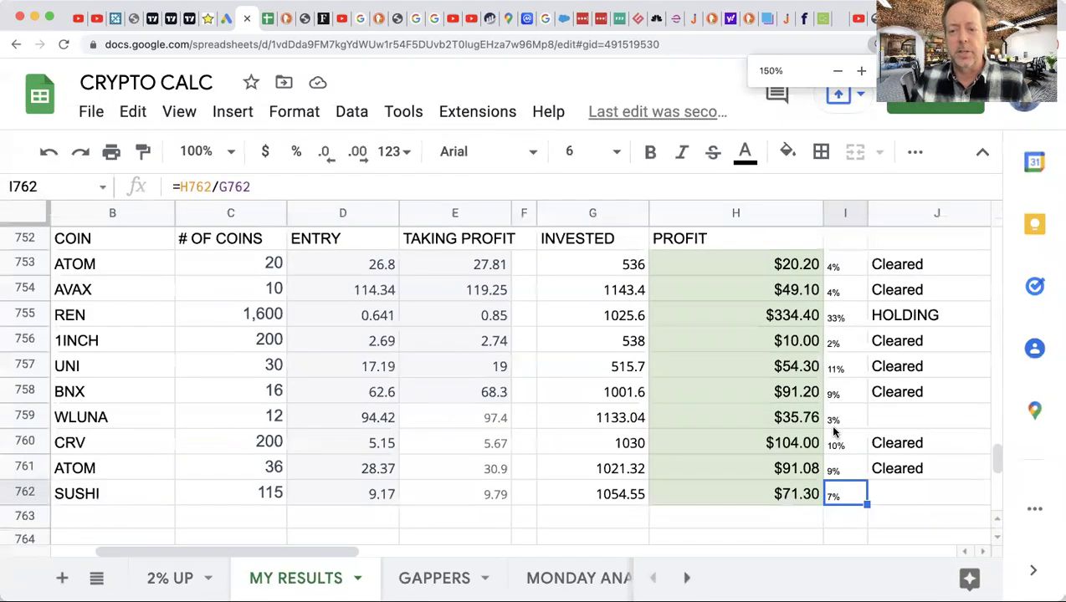
pyautogui.press('super+minus')
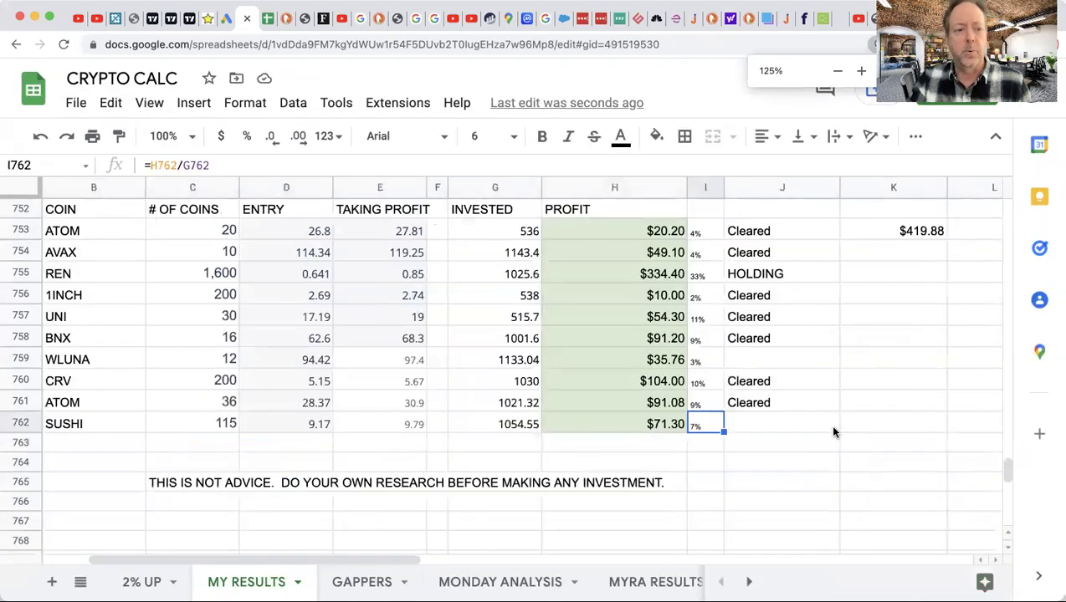
pyautogui.hscroll(-2, 833, 431)
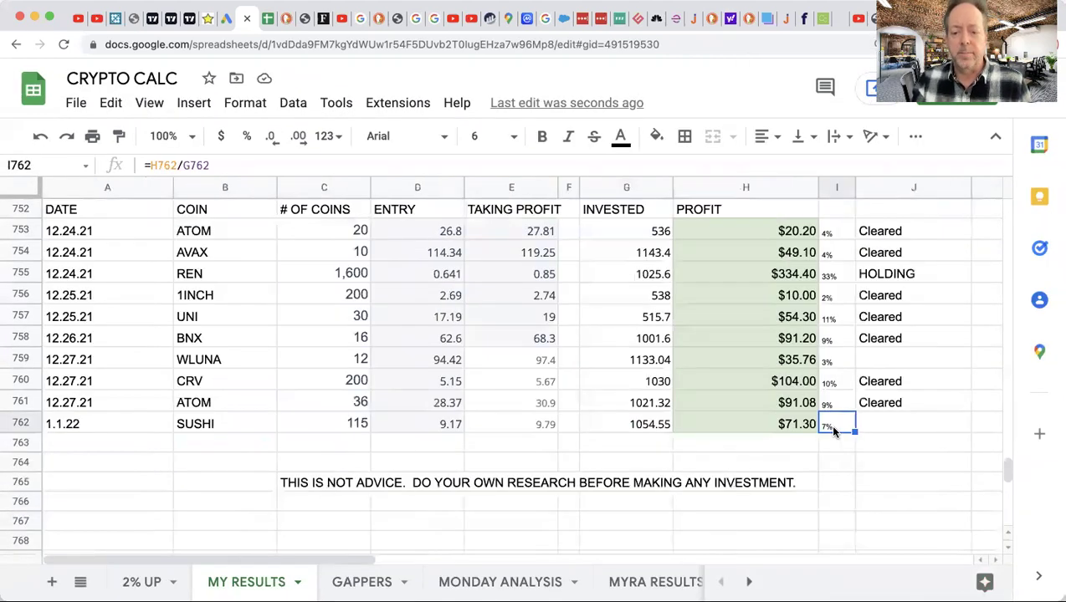
# Inspect the formula totalling the cleared trades' profit in K753, along with the CRV and ATOM profits in H760:H761
pyautogui.press('super+minus')
pyautogui.scroll(1, 819, 337)
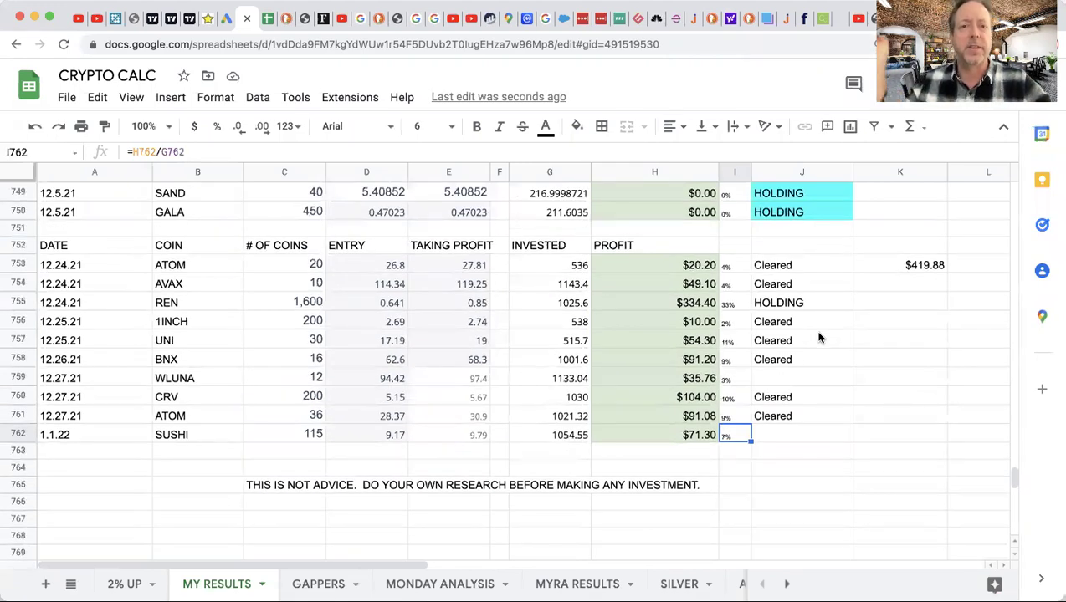
pyautogui.click(910, 268)
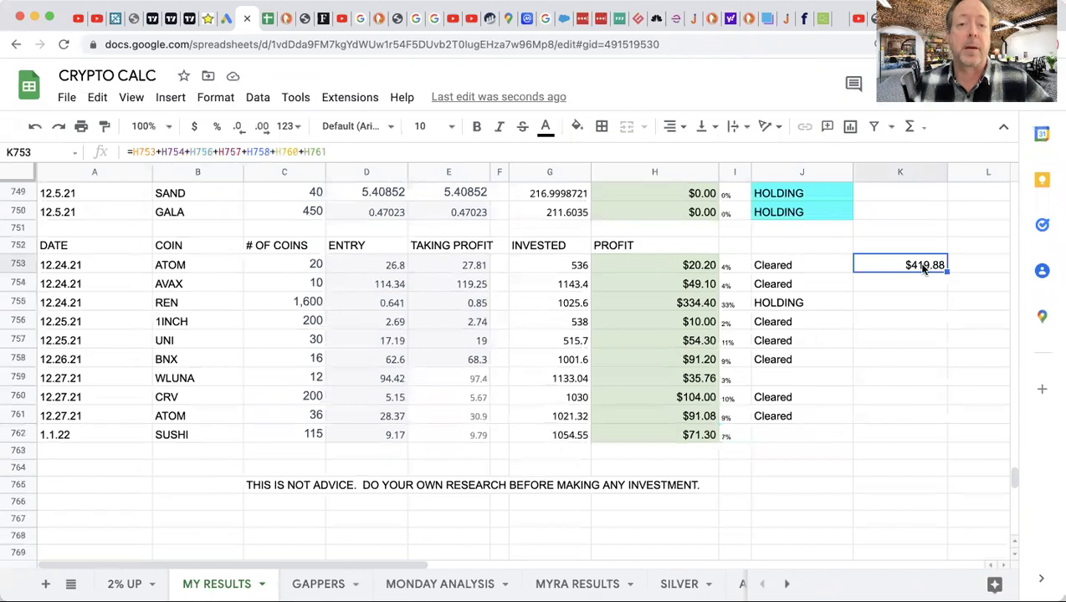
pyautogui.moveTo(696, 413); pyautogui.dragTo(665, 405)
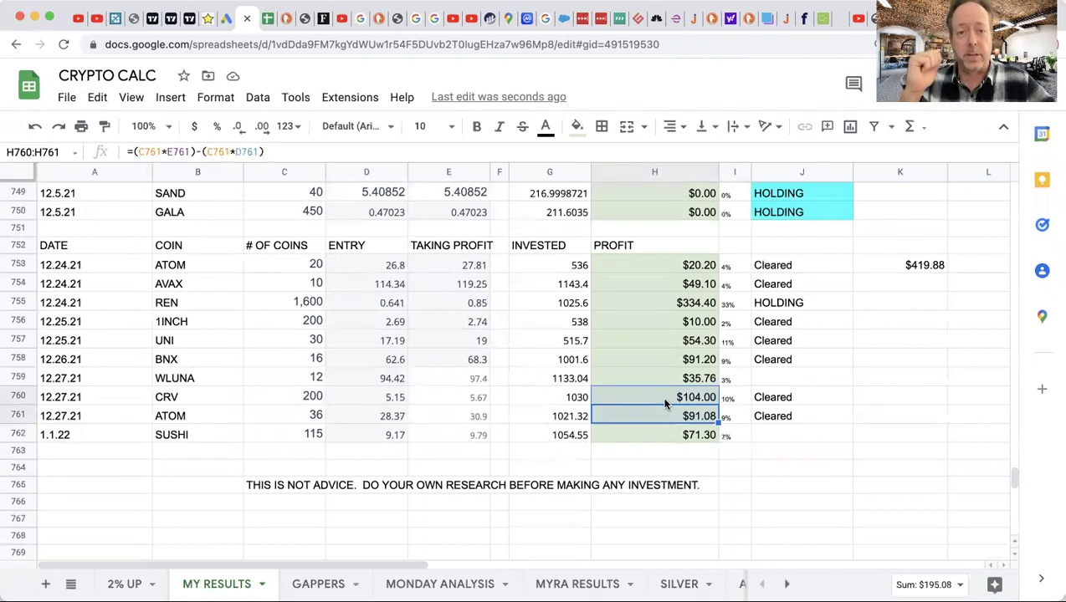
pyautogui.click(869, 402)
pyautogui.click(870, 422)
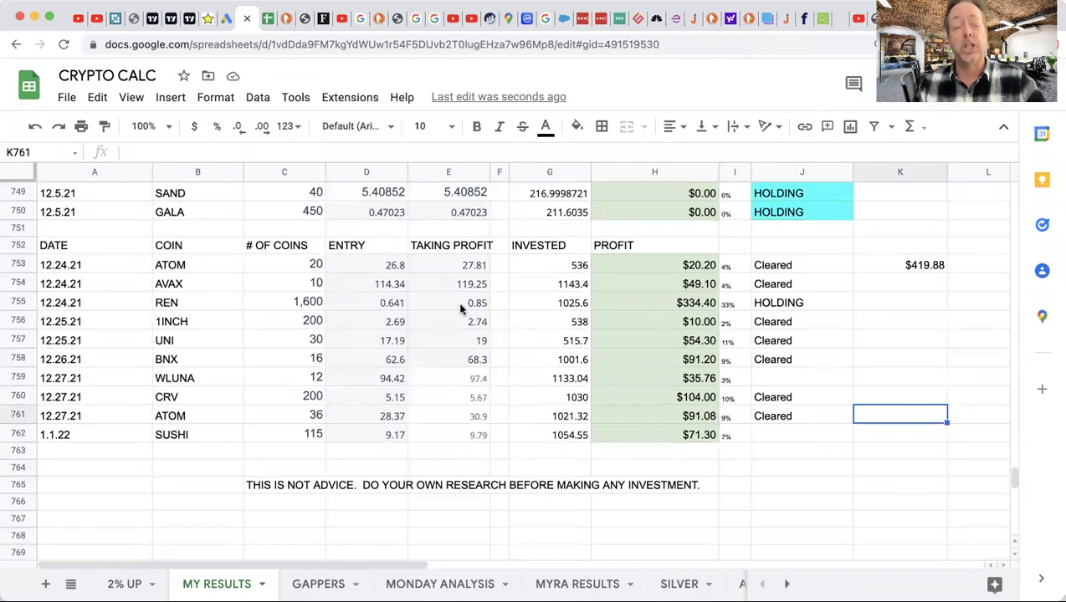
# Check the BNX trade's INVESTED formula in G758 and look through the workbook's sheet names as far as AVERAGES
pyautogui.click(514, 362)
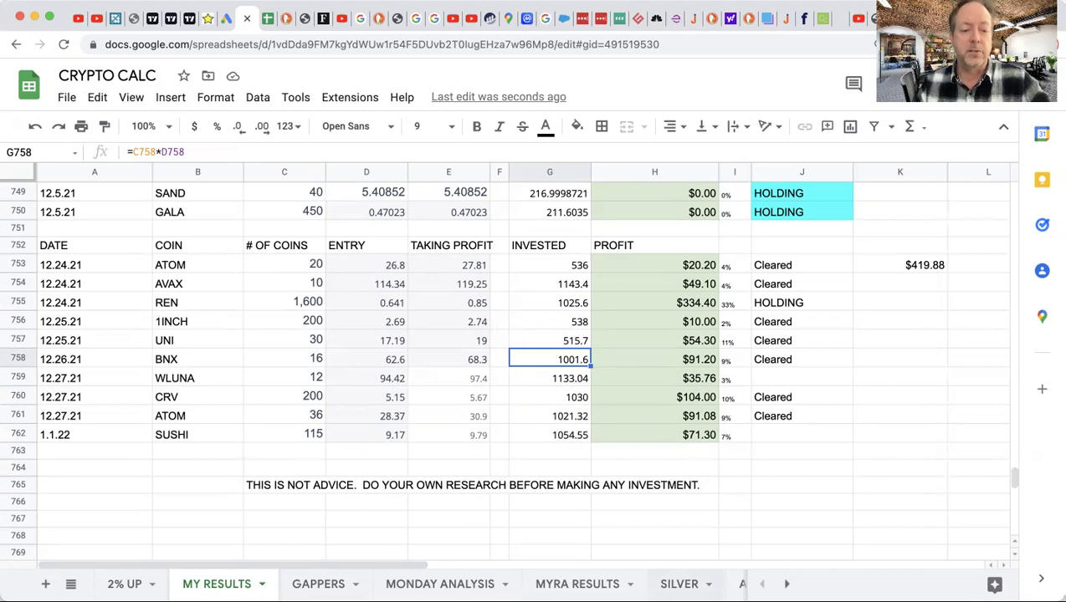
pyautogui.hscroll(2, 419, 584)
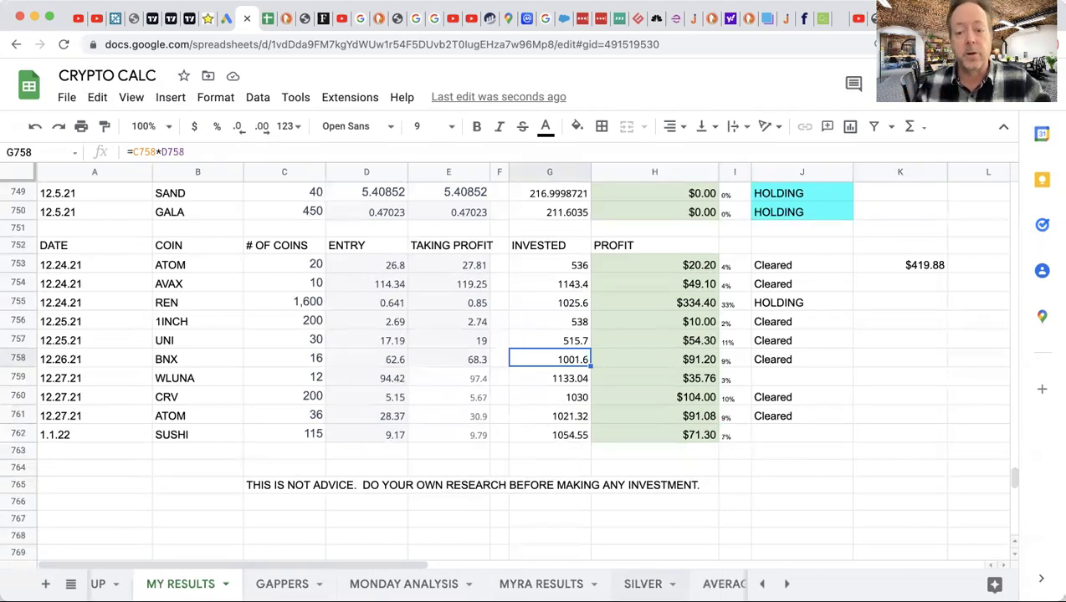
pyautogui.hscroll(3, 418, 584)
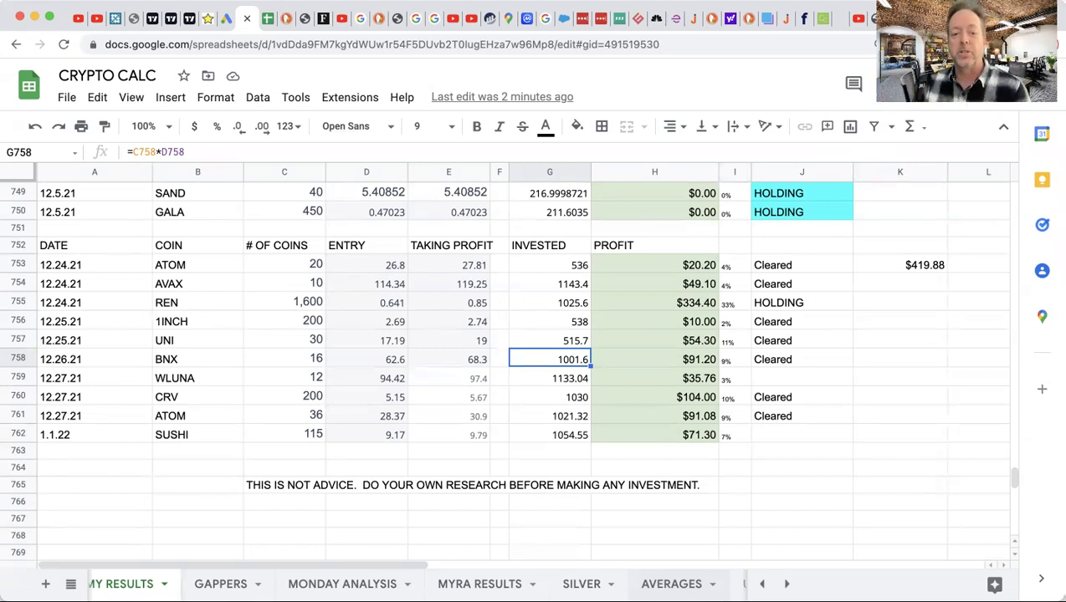
# Review the earlier HOLDING trades, inspecting the INVESTED formulas of the 11.14.21 SHIB and GYEN trades in G745 and G746
pyautogui.click(653, 417)
pyautogui.scroll(1, 653, 420)
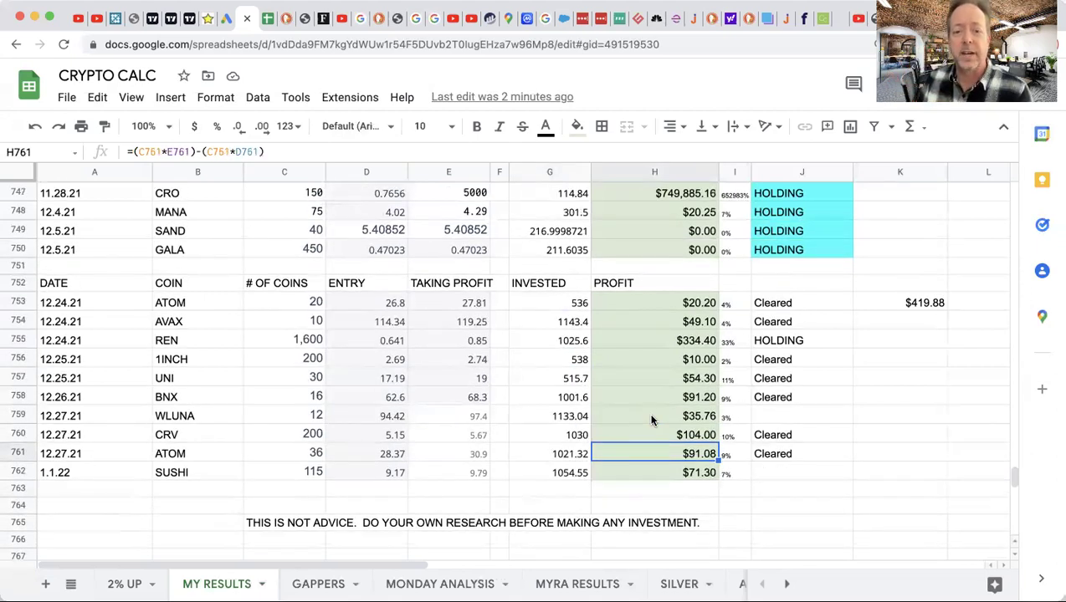
pyautogui.scroll(2, 653, 420)
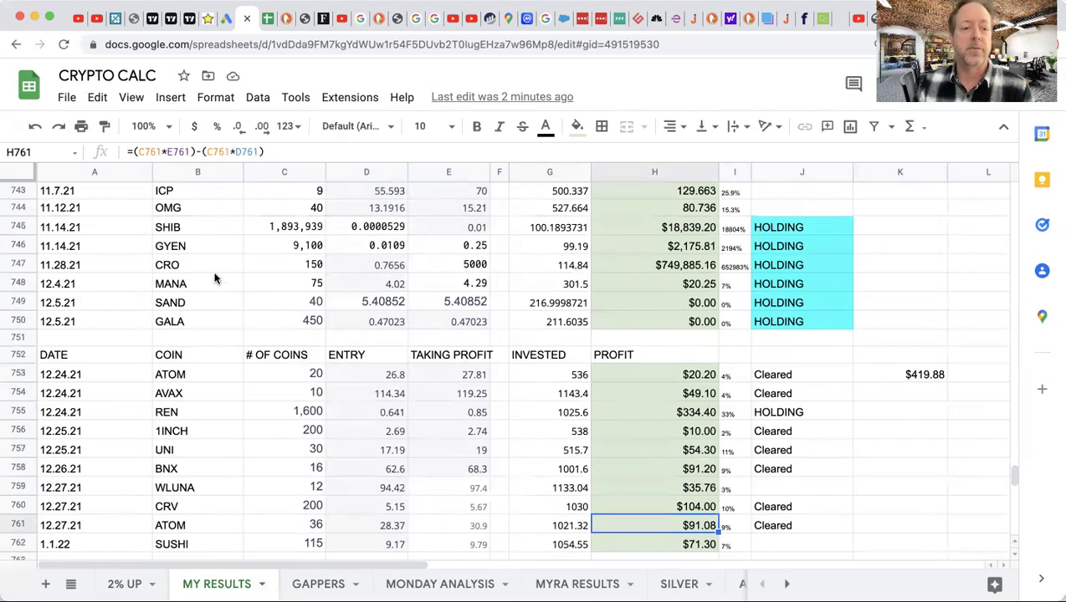
pyautogui.click(210, 229)
pyautogui.click(547, 231)
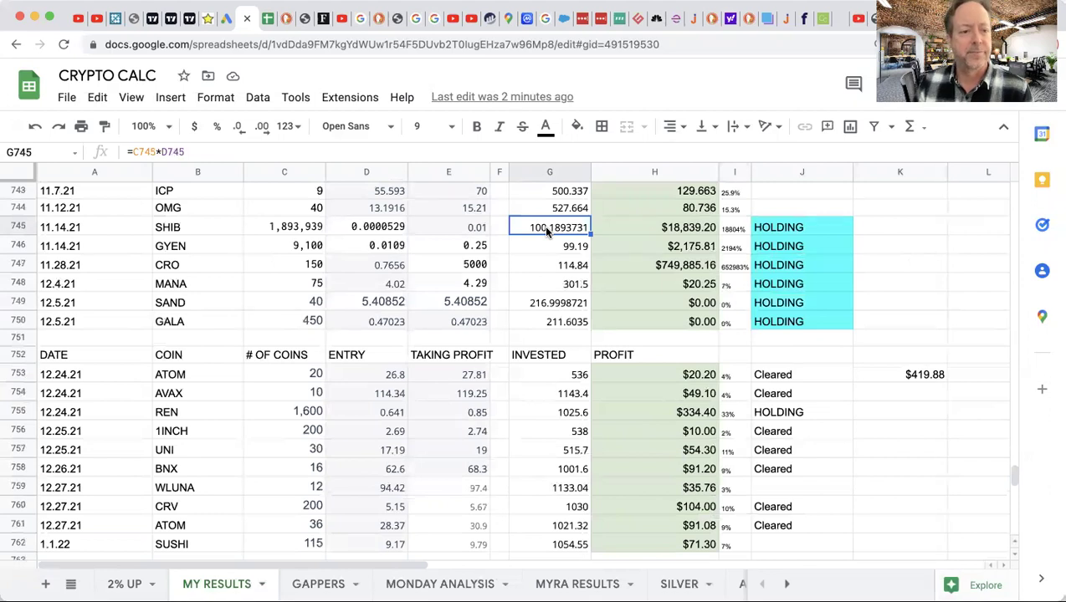
pyautogui.scroll(1, 548, 234)
pyautogui.click(558, 268)
pyautogui.scroll(3, 558, 269)
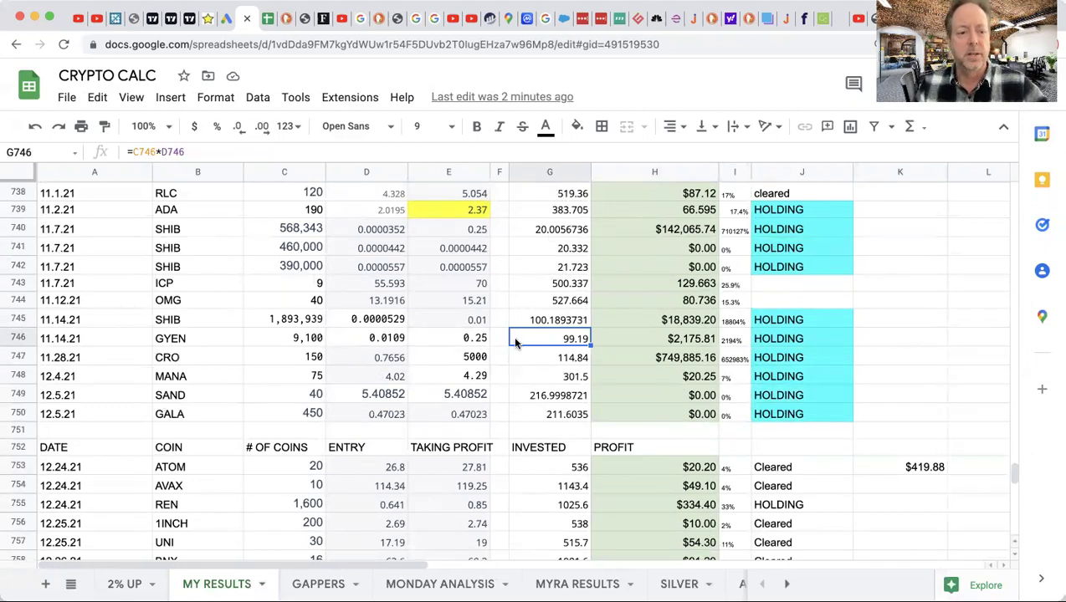
# Examine the CRO trade in row 747, including its coin name, INVESTED formula and ENTRY price
pyautogui.click(204, 357)
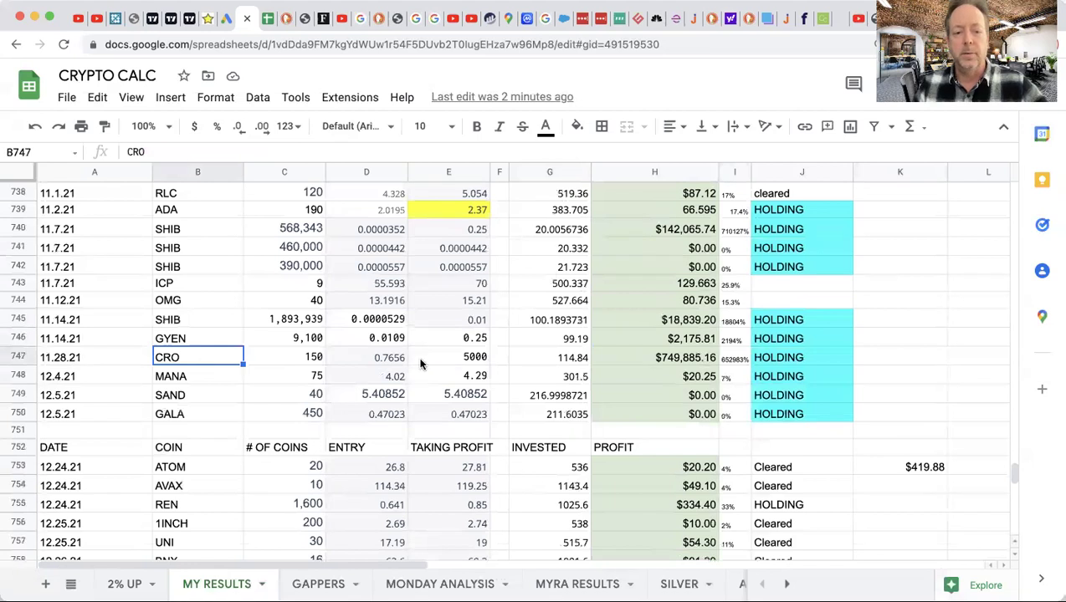
pyautogui.click(536, 358)
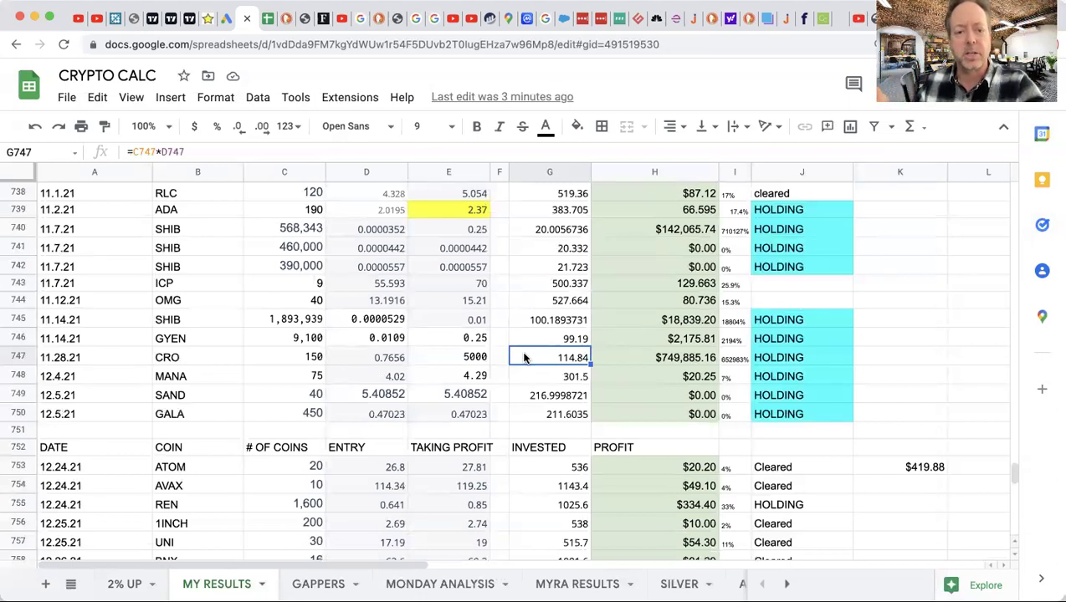
pyautogui.click(378, 363)
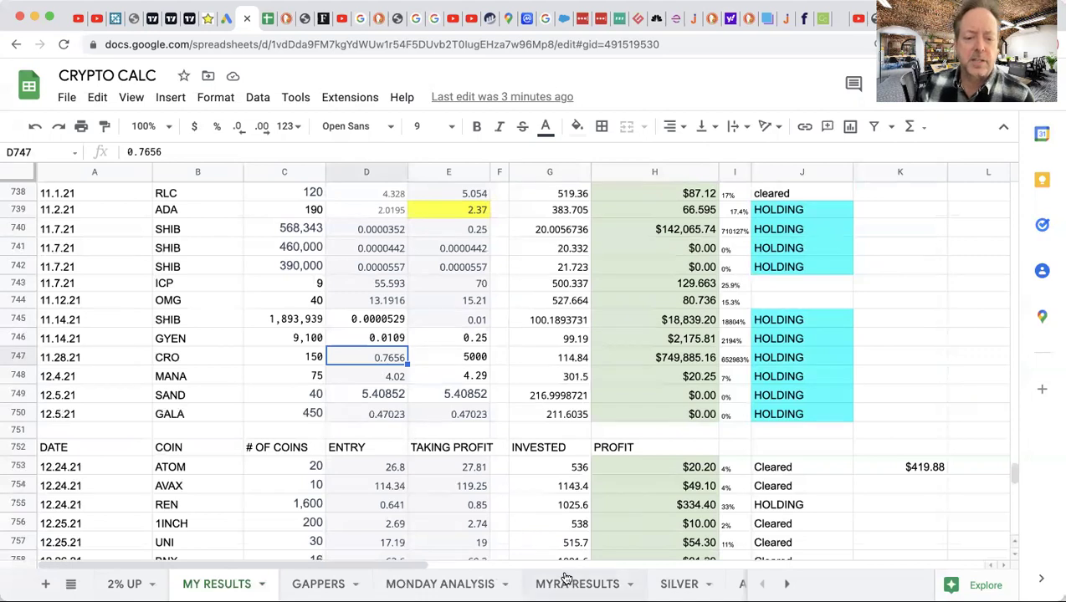
# Look through the workbook's sheet names as far as DELETEOK and recheck the GYEN trade's INVESTED formula in G746
pyautogui.hscroll(5, 563, 577)
pyautogui.hscroll(-5, 564, 577)
pyautogui.click(532, 338)
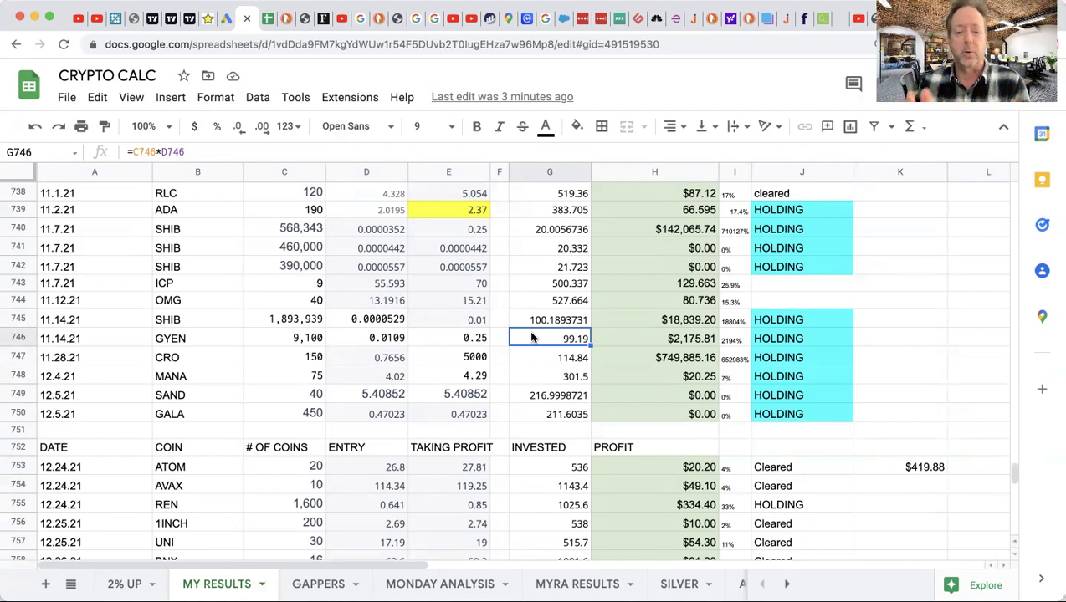
pyautogui.hscroll(5, 561, 582)
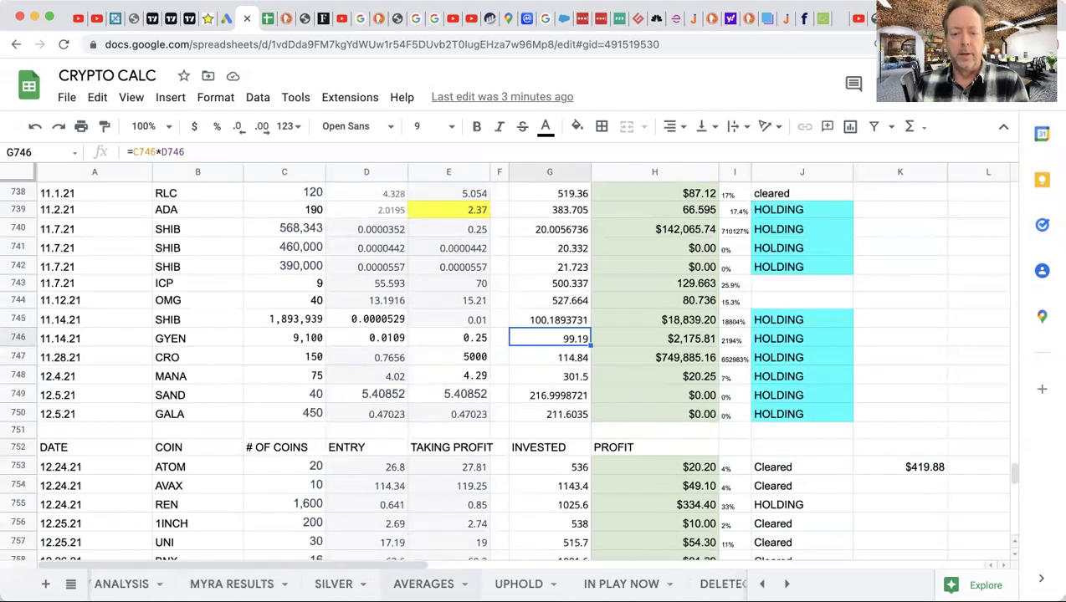
pyautogui.hscroll(2, 560, 581)
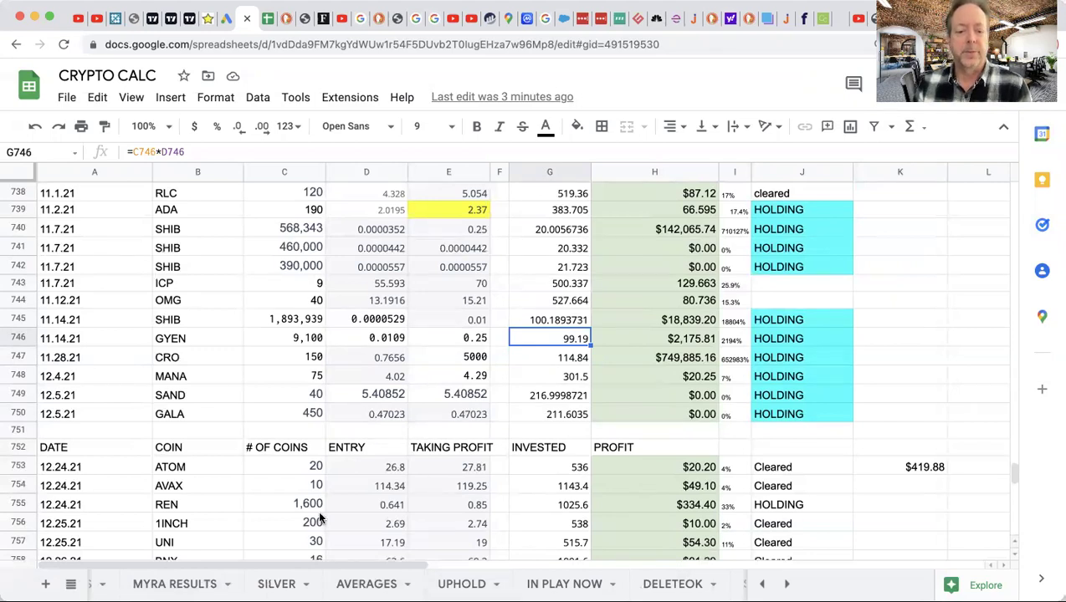
# Examine the 12.24.21 ATOM trade's TAKING PROFIT and ENTRY prices in row 753 and the WLUNA and SUSHI trades' status cells in column J
pyautogui.click(410, 474)
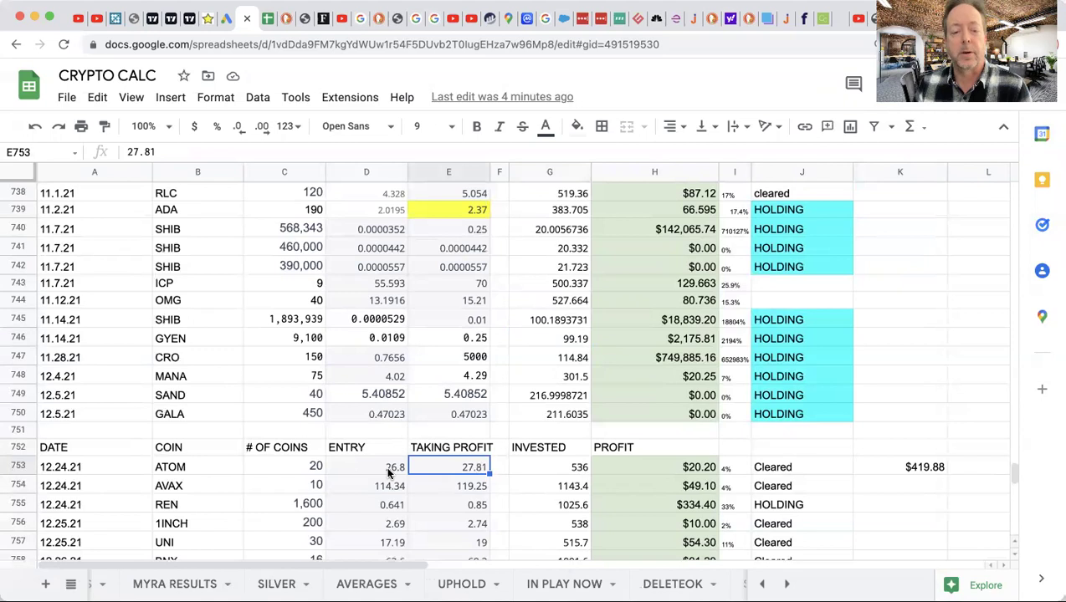
pyautogui.click(388, 467)
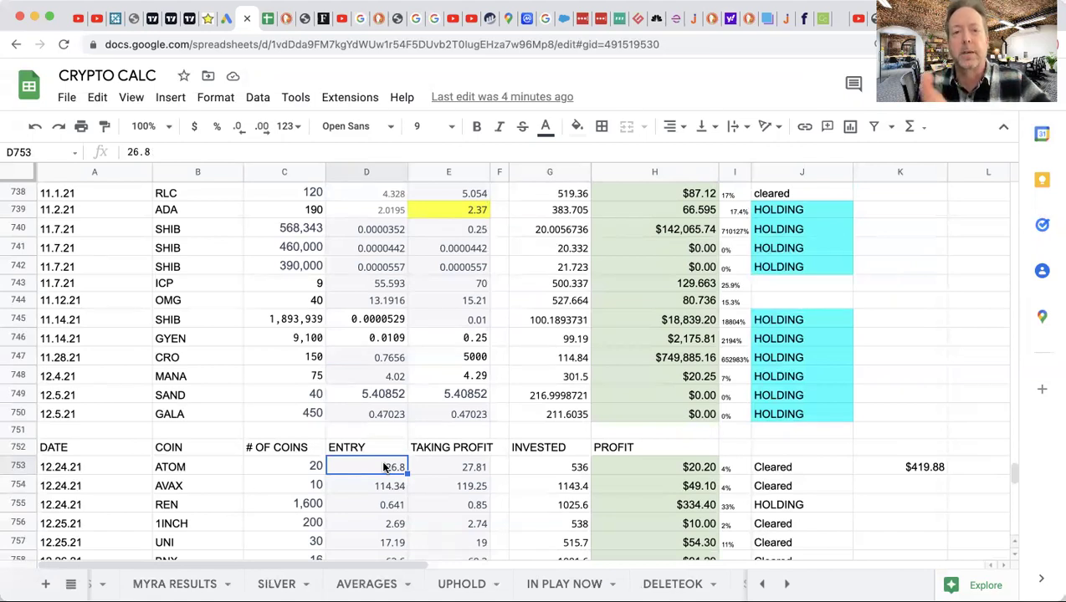
pyautogui.scroll(-3, 638, 416)
pyautogui.click(773, 460)
pyautogui.click(773, 505)
pyautogui.click(771, 455)
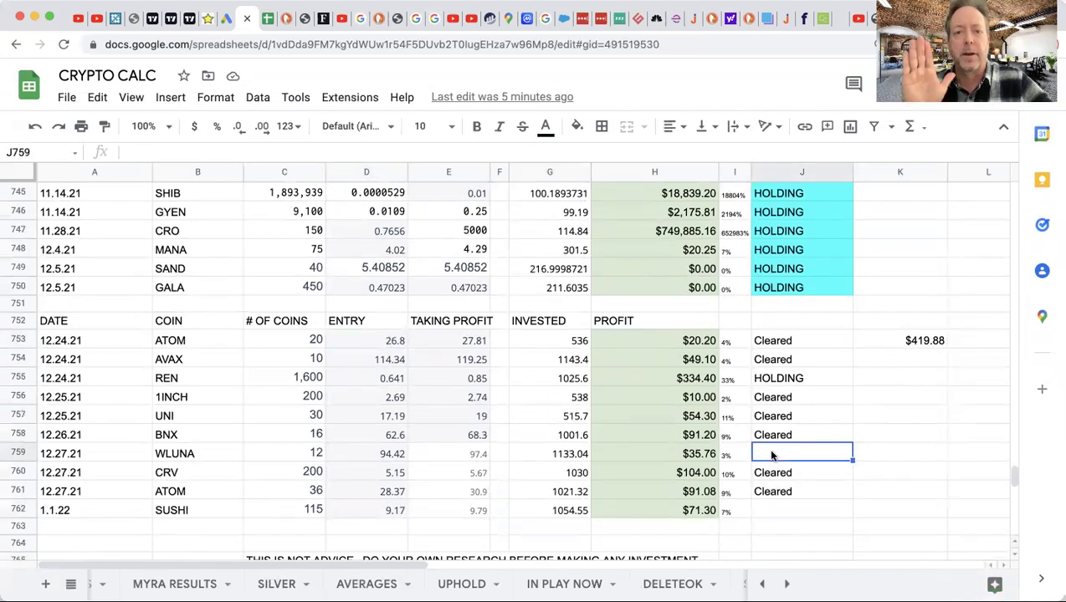